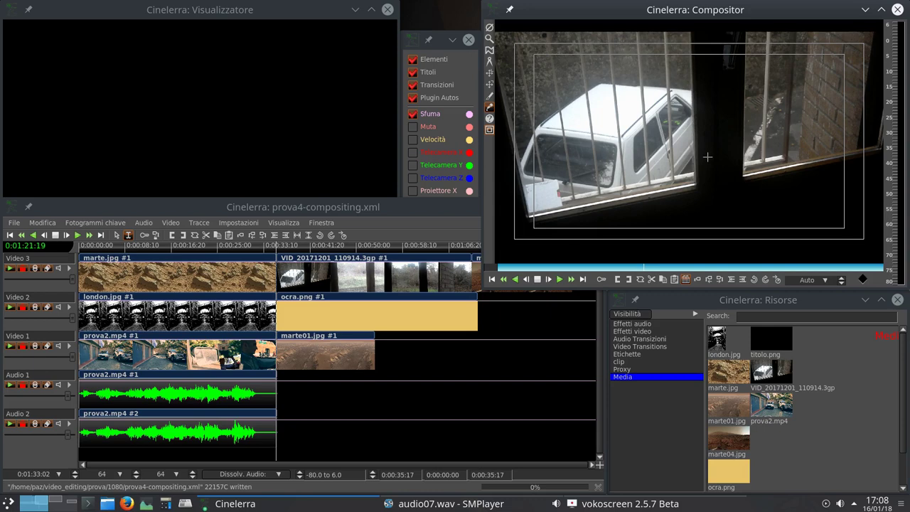
- Set the timeline to drag-and-drop editing mode and activate the Compositor's zoom view tool
{"action": "left_click", "coordinate": [118, 235]}
{"action": "left_click", "coordinate": [642, 146]}
{"action": "left_click", "coordinate": [489, 38]}
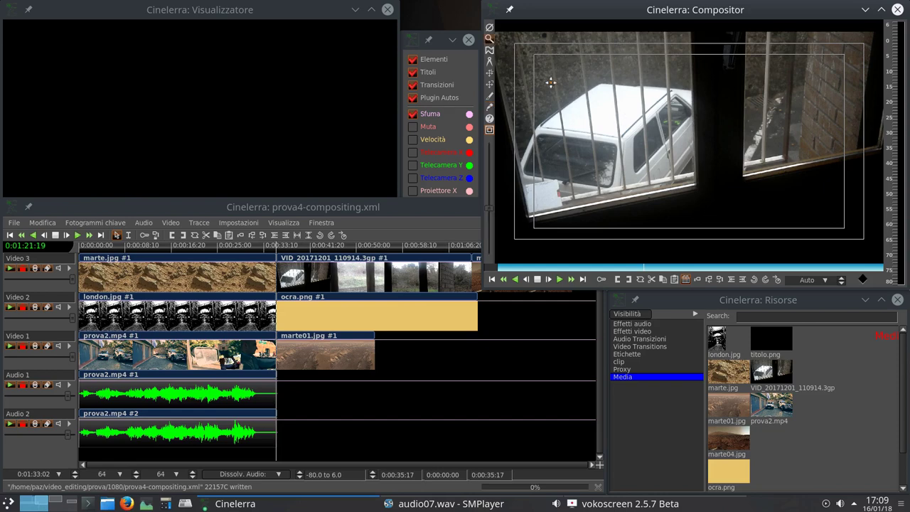
- Zoom the Compositor preview in and out to 33%, and restore automatic zoom
{"action": "left_click", "coordinate": [636, 133]}
{"action": "scroll", "coordinate": [638, 130], "scroll_direction": "up", "scroll_amount": 1}
{"action": "scroll", "coordinate": [637, 128], "scroll_direction": "down", "scroll_amount": 2}
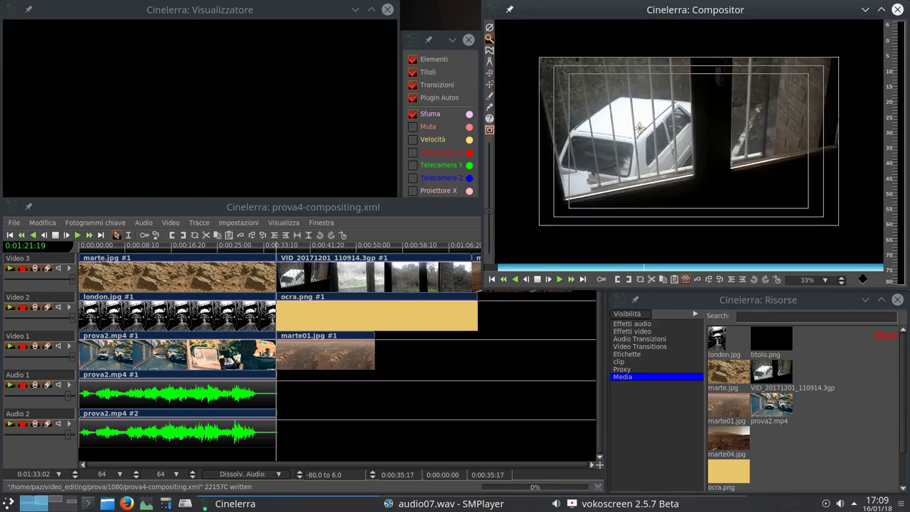
{"action": "right_click", "coordinate": [693, 163]}
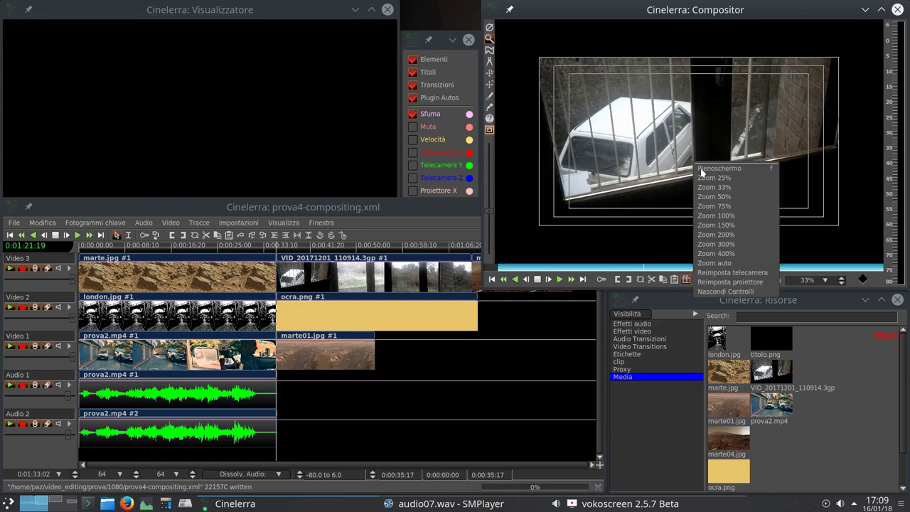
{"action": "left_click", "coordinate": [719, 262]}
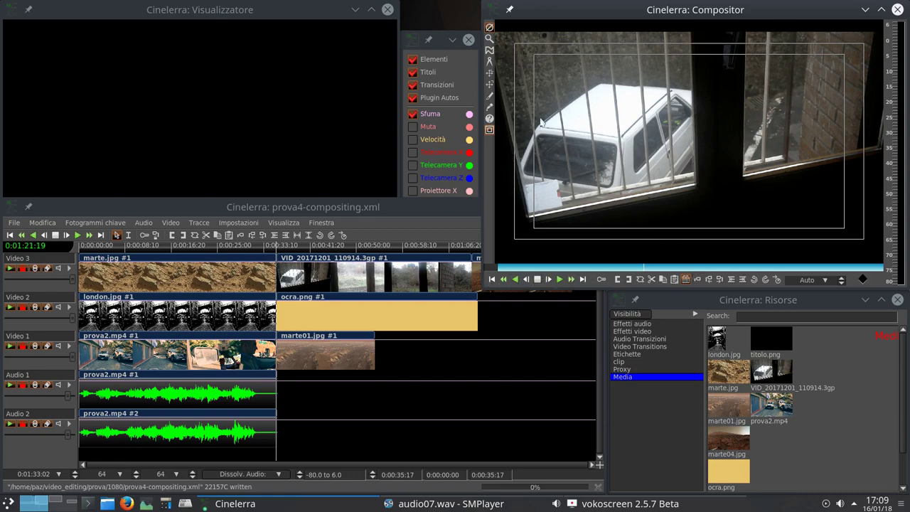
- Try shifting and shrinking the car clip with the Compositor's camera tool, and reset the camera
{"action": "left_click", "coordinate": [490, 84]}
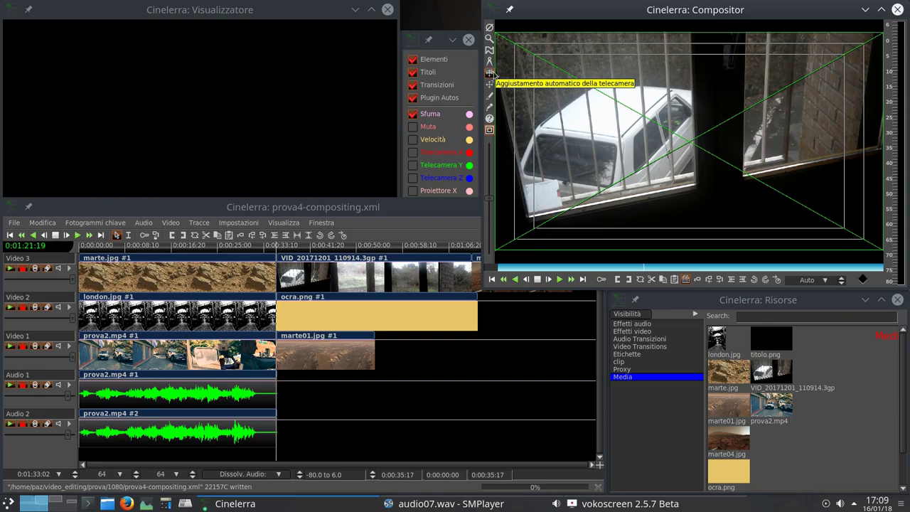
{"action": "left_click", "coordinate": [490, 72]}
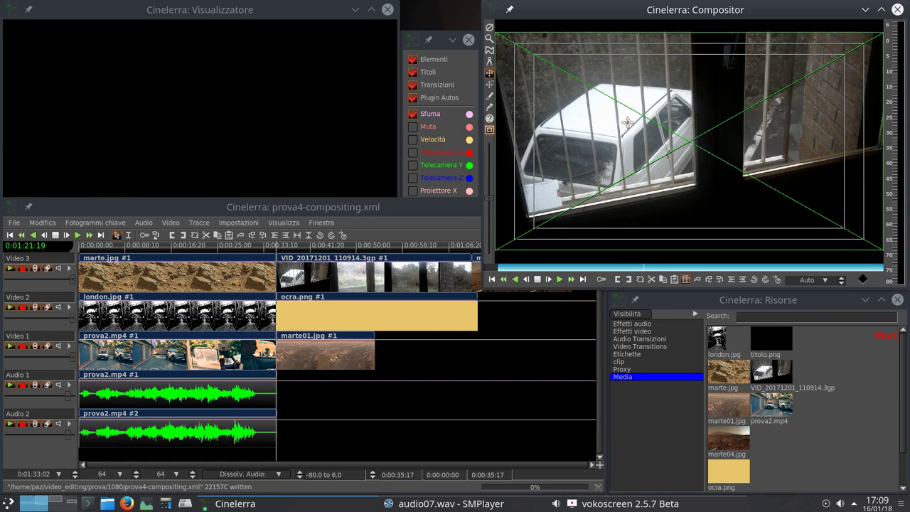
{"action": "mouse_move", "coordinate": [626, 123]}
{"action": "left_mouse_down"}
{"action": "mouse_move", "coordinate": [609, 106]}
{"action": "mouse_move", "coordinate": [651, 128]}
{"action": "left_mouse_up"}
{"action": "right_click", "coordinate": [650, 128]}
{"action": "left_click", "coordinate": [651, 129]}
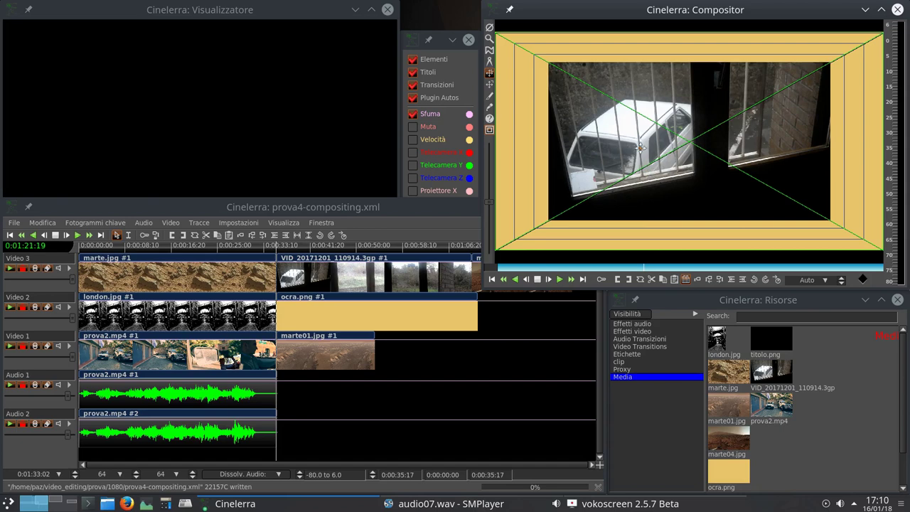
{"action": "right_click", "coordinate": [642, 152]}
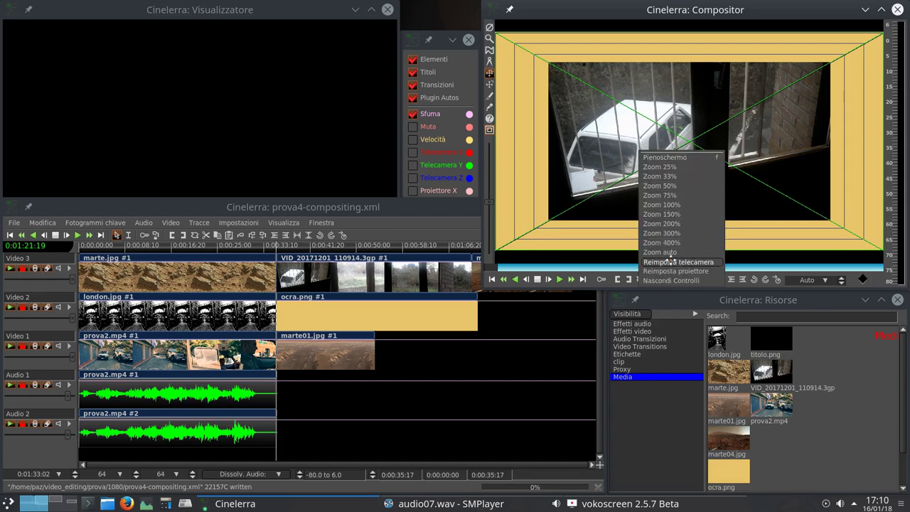
{"action": "left_click", "coordinate": [673, 262]}
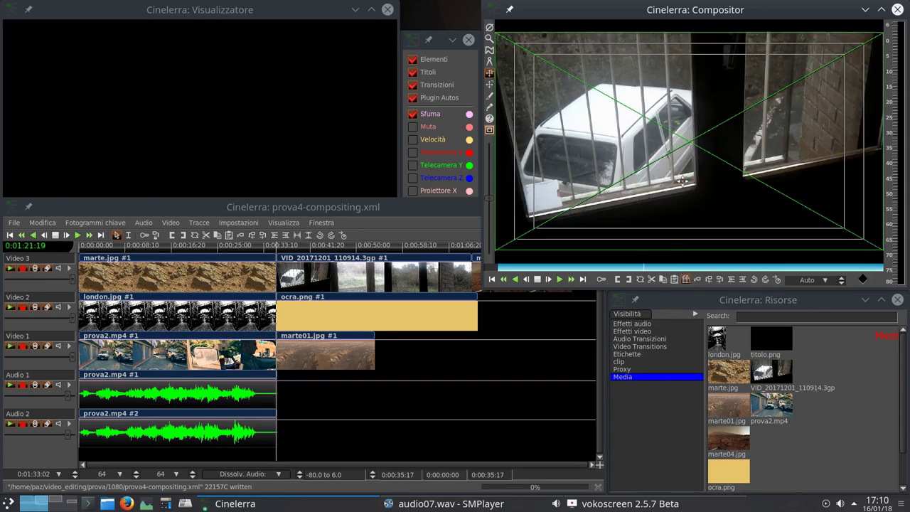
- Try moving the car clip off-centre with the camera tool, reset the camera and leave the tool
{"action": "left_click_drag", "start_coordinate": [658, 155], "coordinate": [627, 148]}
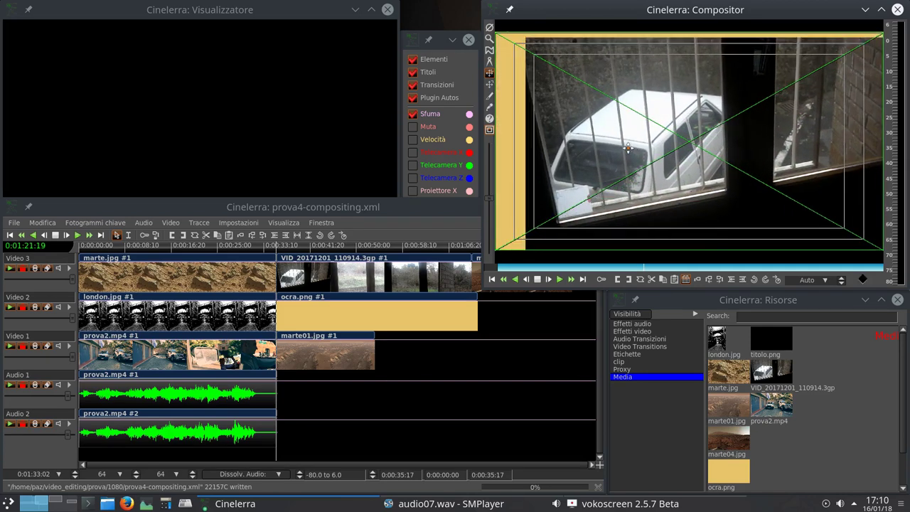
{"action": "right_click", "coordinate": [628, 148]}
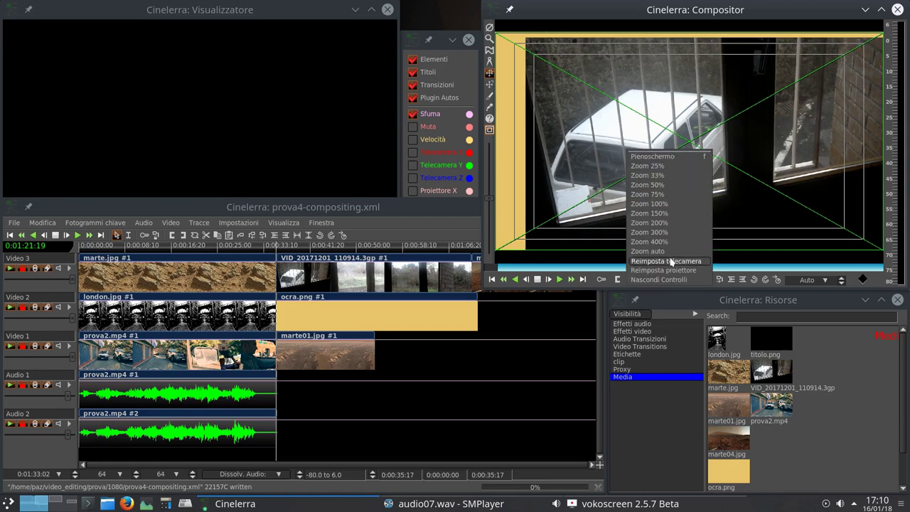
{"action": "left_click", "coordinate": [670, 262]}
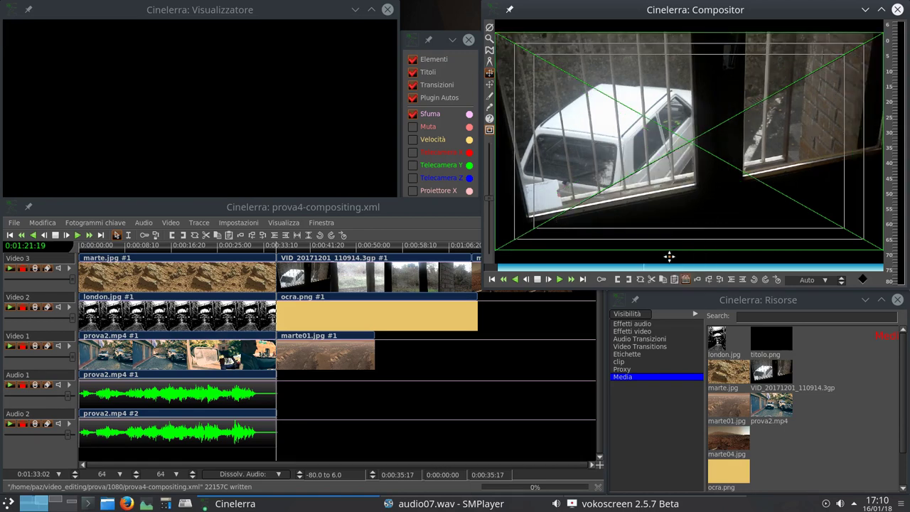
{"action": "left_click", "coordinate": [490, 29]}
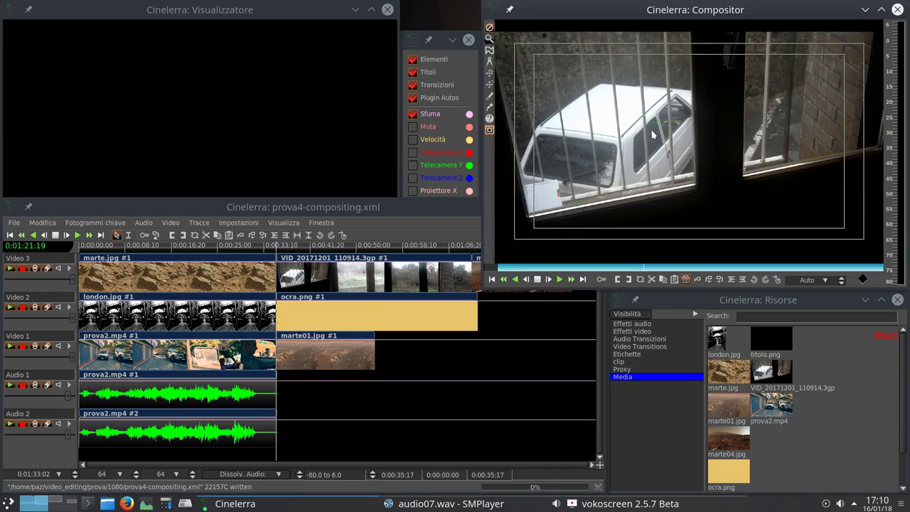
- Enlarge the preview to x 0.66 with the zoom view tool's slider and return it to automatic zoom
{"action": "left_click", "coordinate": [489, 39]}
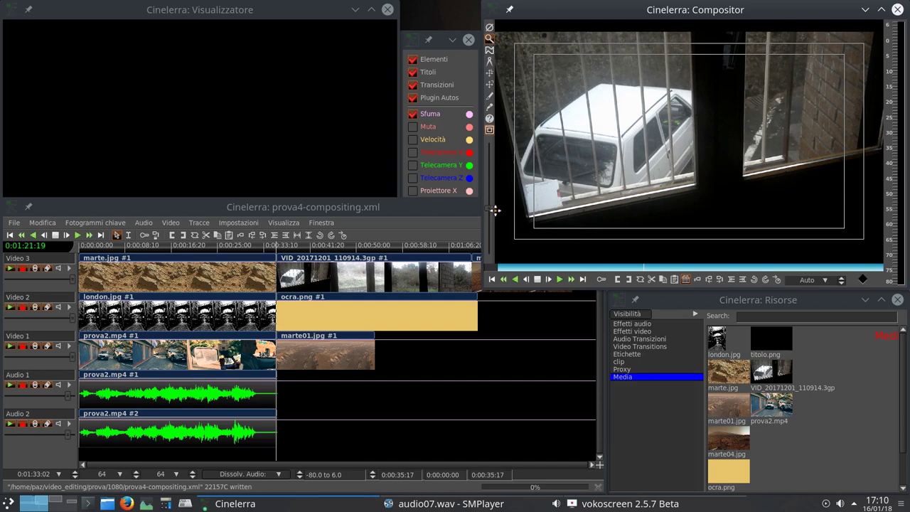
{"action": "mouse_move", "coordinate": [491, 211]}
{"action": "left_mouse_down"}
{"action": "mouse_move", "coordinate": [490, 191]}
{"action": "mouse_move", "coordinate": [491, 236]}
{"action": "mouse_move", "coordinate": [491, 183]}
{"action": "mouse_move", "coordinate": [491, 202]}
{"action": "left_mouse_up"}
{"action": "right_click", "coordinate": [681, 121]}
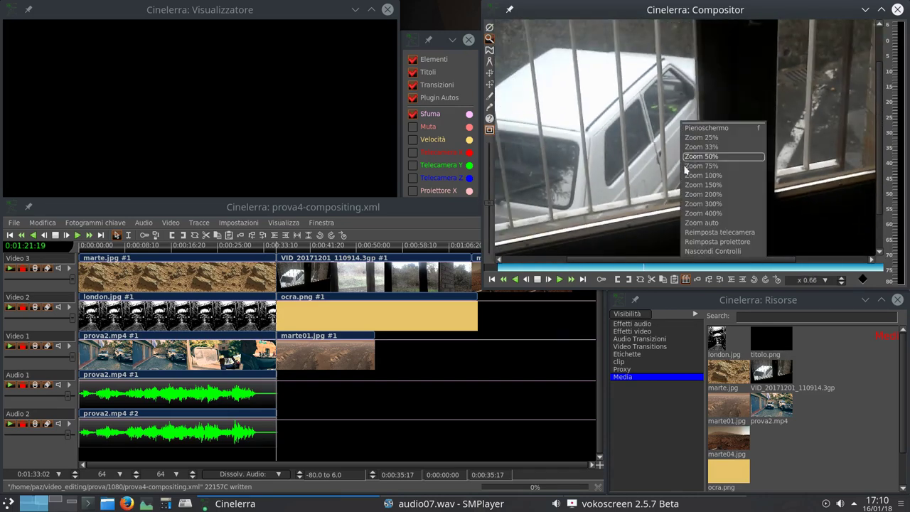
{"action": "left_click", "coordinate": [700, 224]}
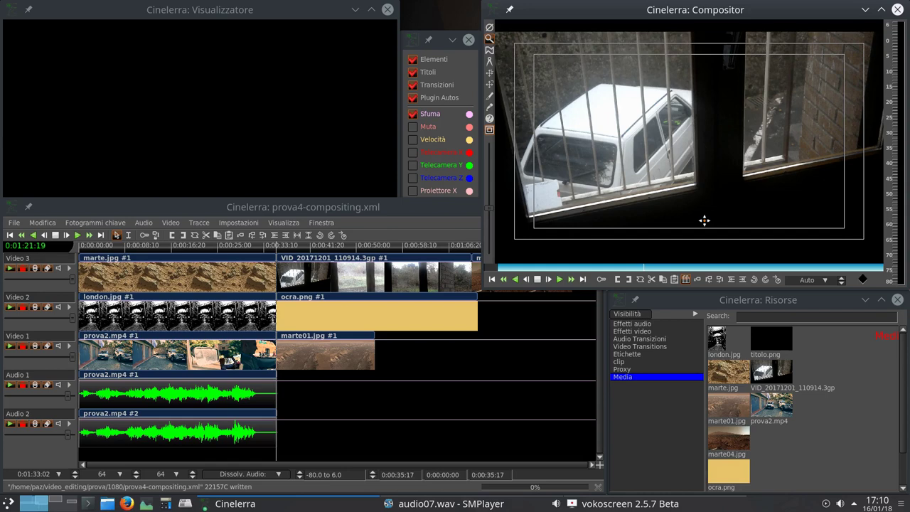
- Play the timeline backwards from 0:00:35:17 and place the playhead at 0:00:25:15 over the marte.jpg clip
{"action": "left_click", "coordinate": [704, 220]}
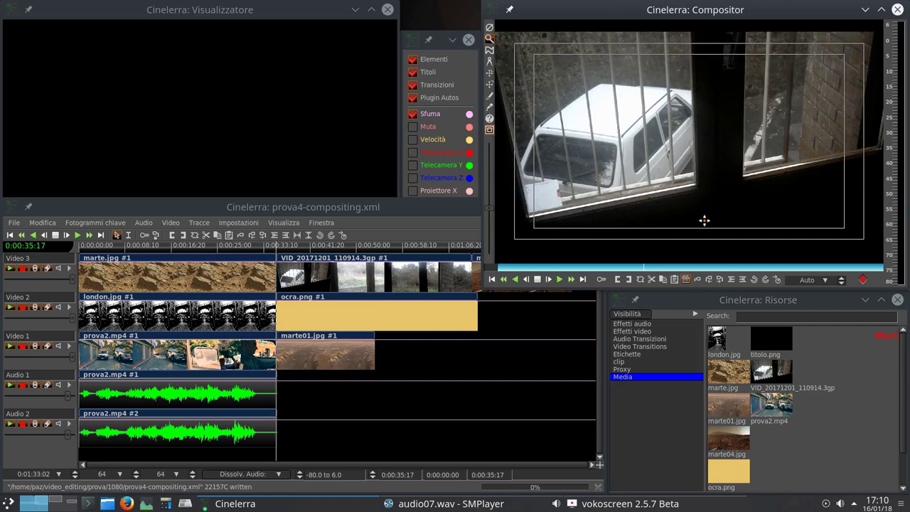
{"action": "key", "text": "KP_6"}
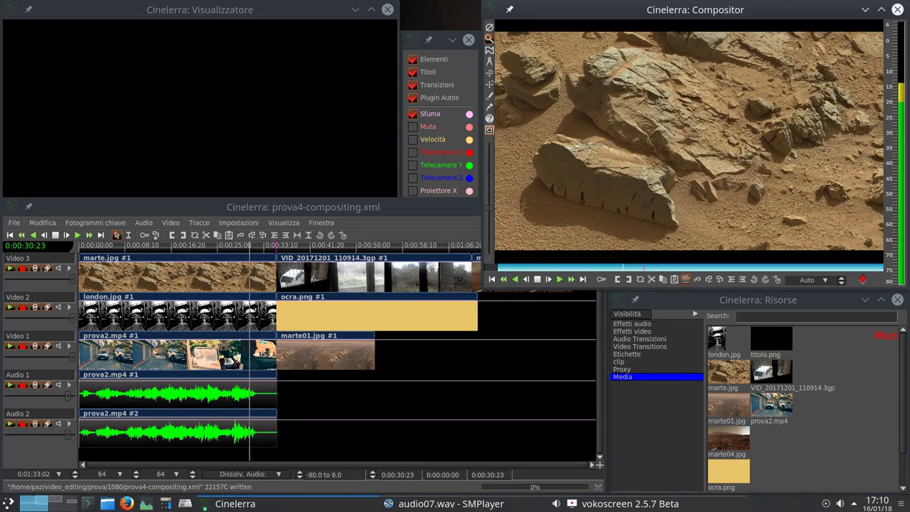
{"action": "left_click", "coordinate": [223, 406]}
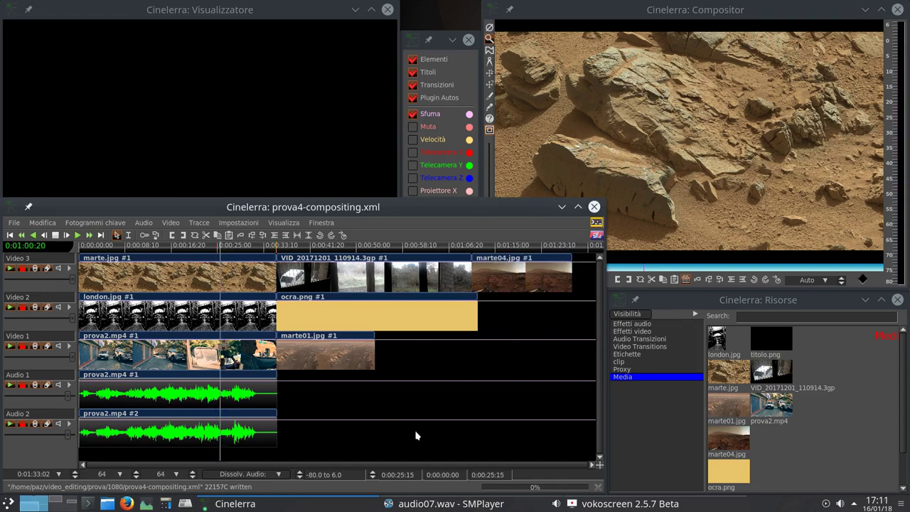
{"action": "left_click", "coordinate": [516, 392]}
{"action": "left_click", "coordinate": [719, 168]}
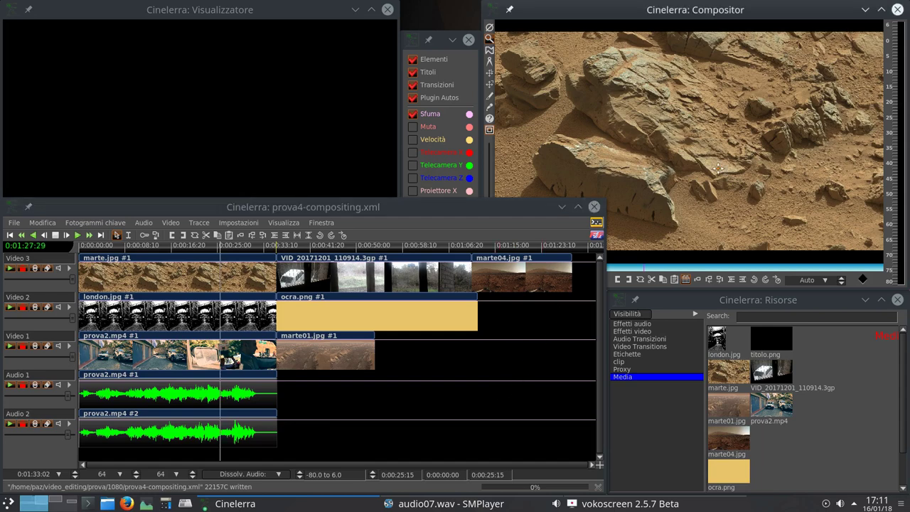
- Display the marte.jpg preview at 200% and restore automatic zoom using the Compositor's zoom list
{"action": "left_click", "coordinate": [808, 279]}
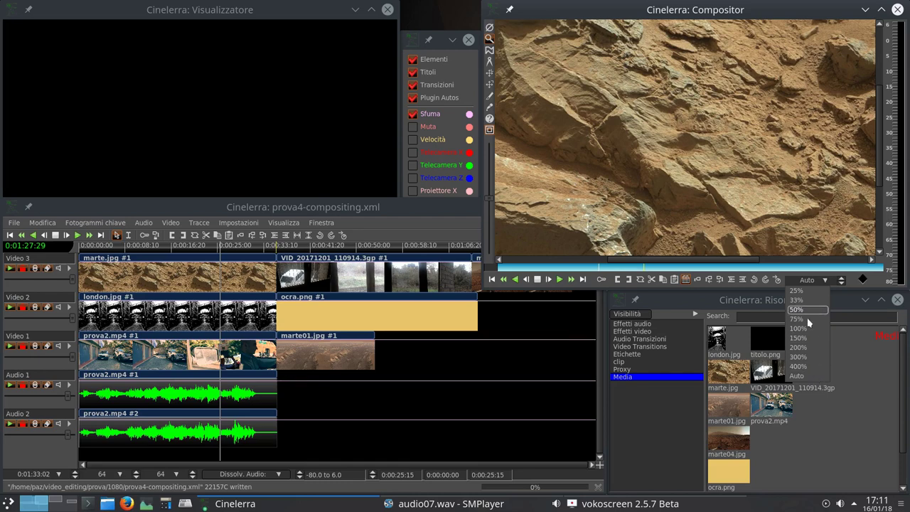
{"action": "left_click", "coordinate": [805, 346]}
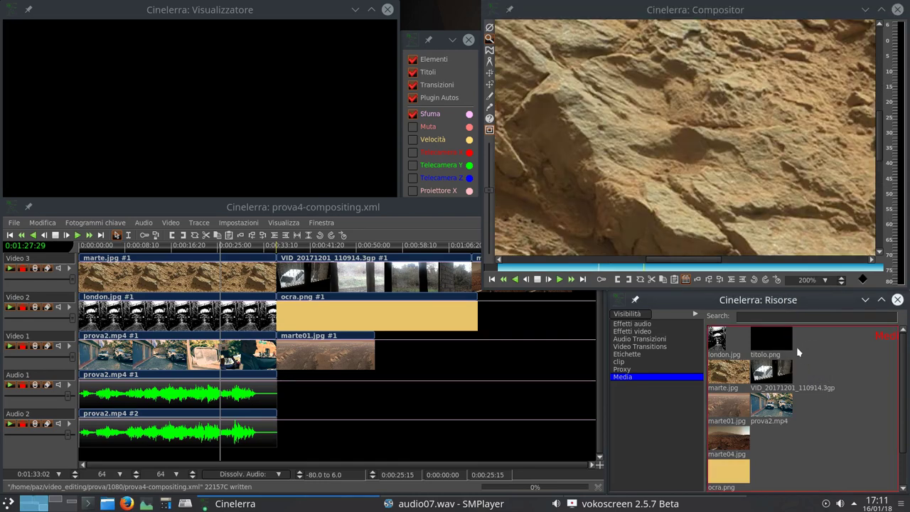
{"action": "left_click", "coordinate": [807, 280]}
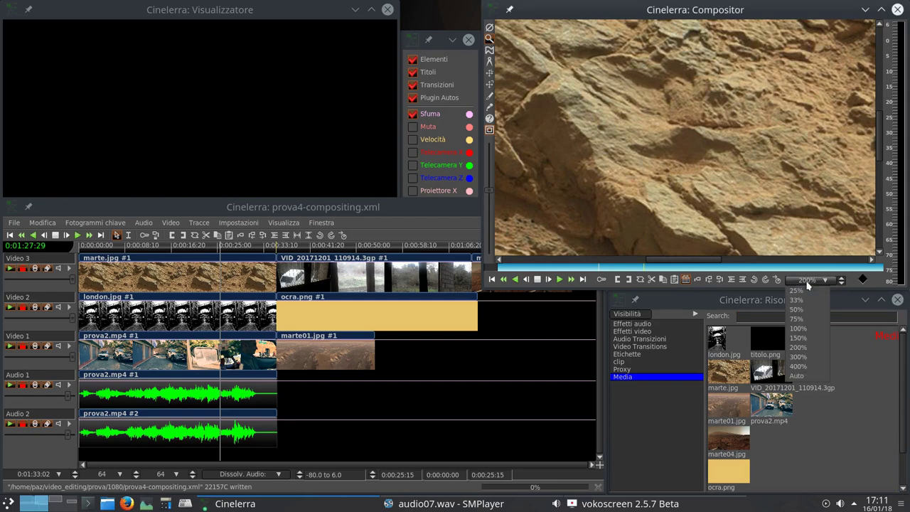
{"action": "left_click", "coordinate": [798, 376]}
- View the Compositor's marte.jpg preview in full screen and return to the windowed view
{"action": "right_click", "coordinate": [680, 170]}
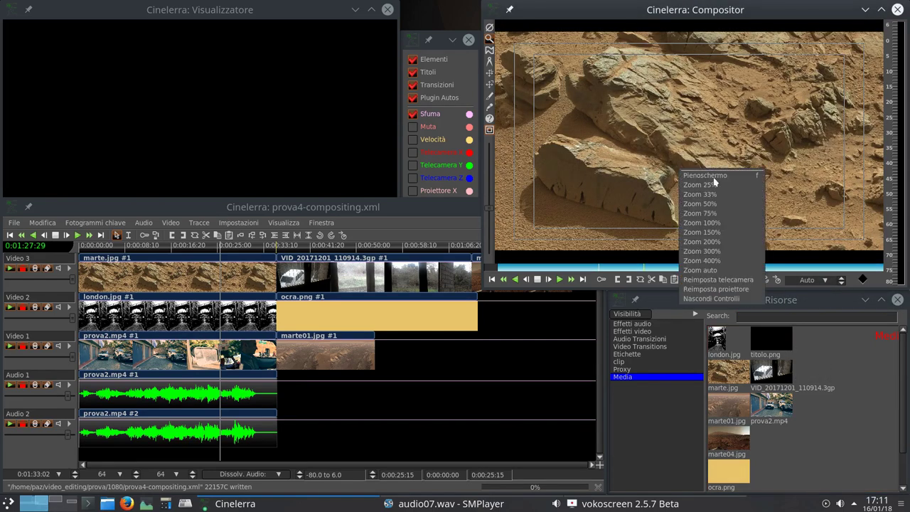
{"action": "left_click", "coordinate": [737, 177]}
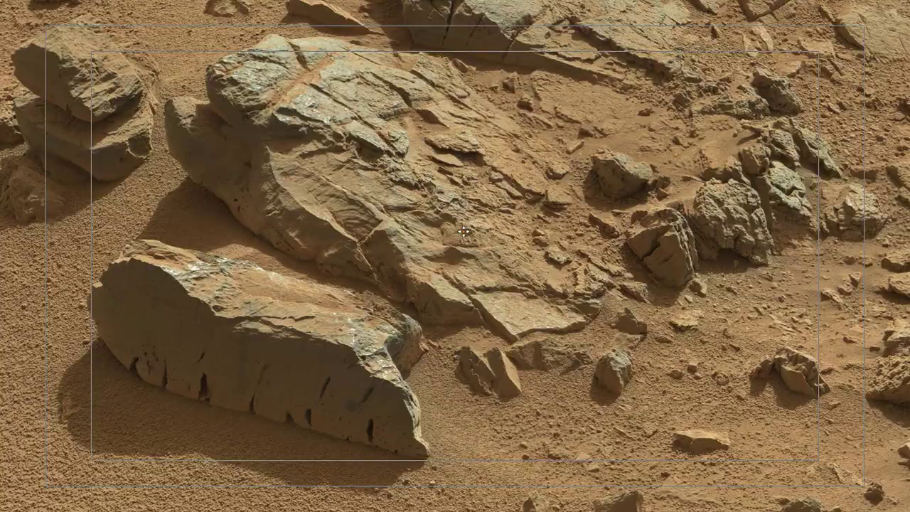
{"action": "right_click", "coordinate": [463, 235]}
{"action": "left_click", "coordinate": [486, 239]}
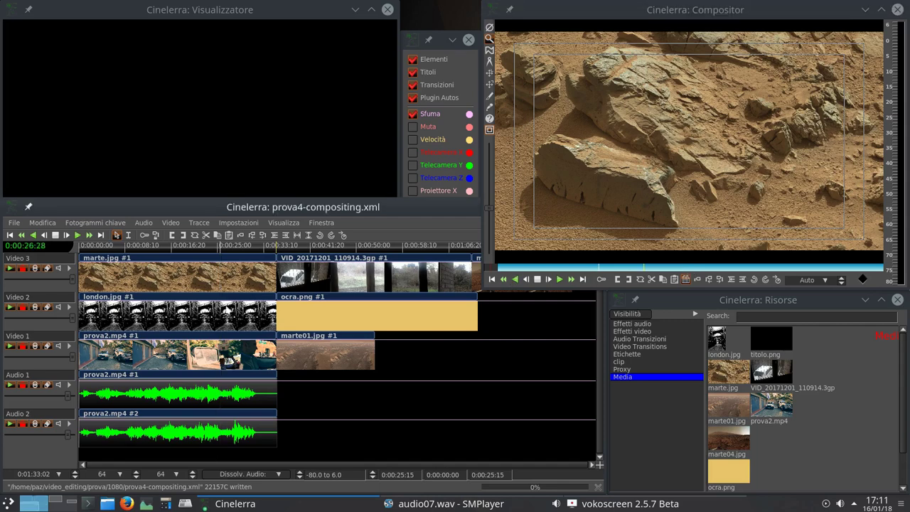
- Move the timeline playhead to 0:00:13:14 and return to the Compositor
{"action": "left_click", "coordinate": [185, 321]}
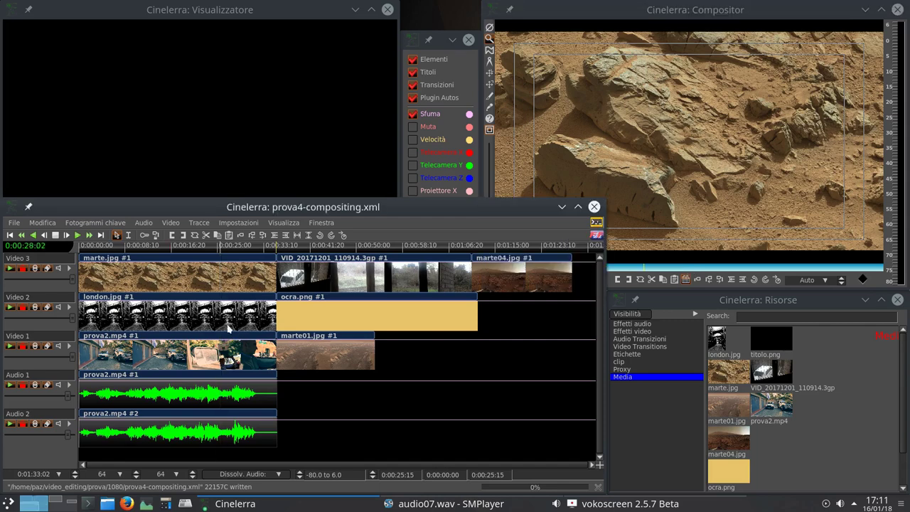
{"action": "left_click", "coordinate": [153, 320]}
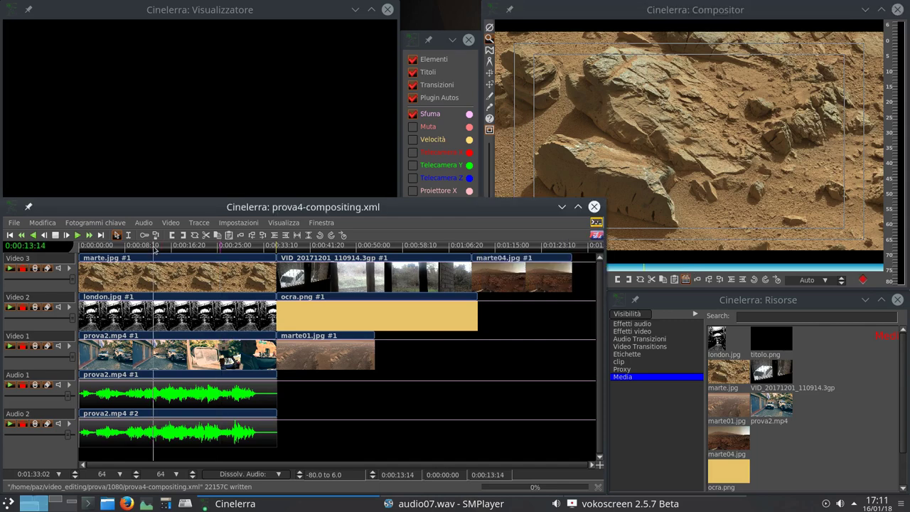
{"action": "left_click", "coordinate": [810, 284]}
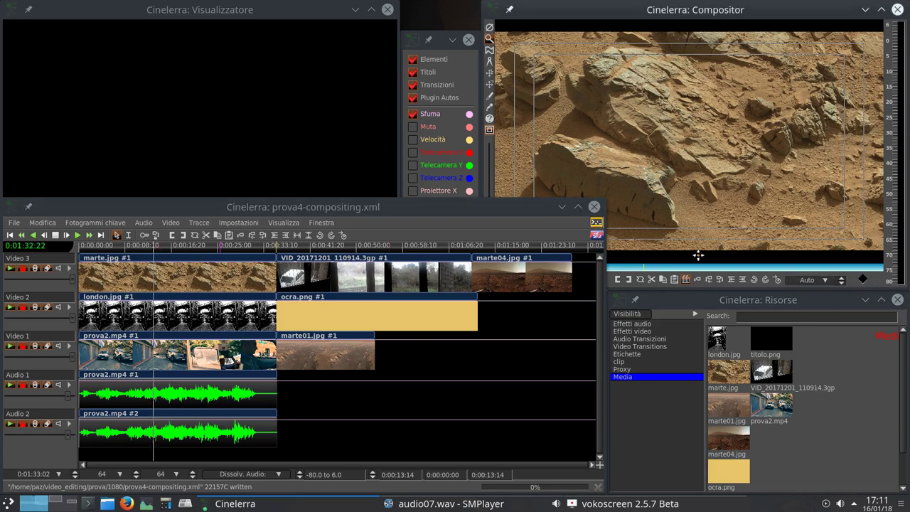
- Magnify the marte.jpg preview to 200% with the zoom view tool, reduce it to 75%, and restore automatic zoom
{"action": "left_click", "coordinate": [707, 201]}
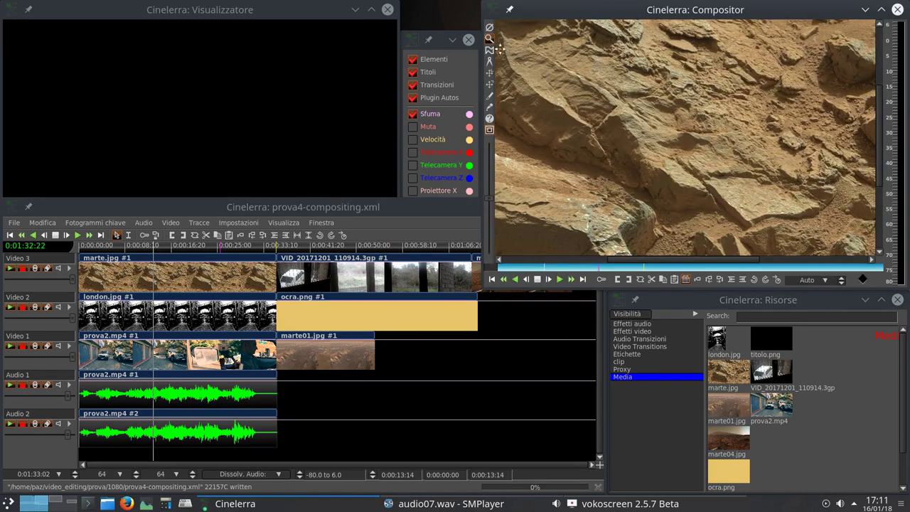
{"action": "left_click", "coordinate": [650, 130]}
{"action": "left_click", "coordinate": [650, 130]}
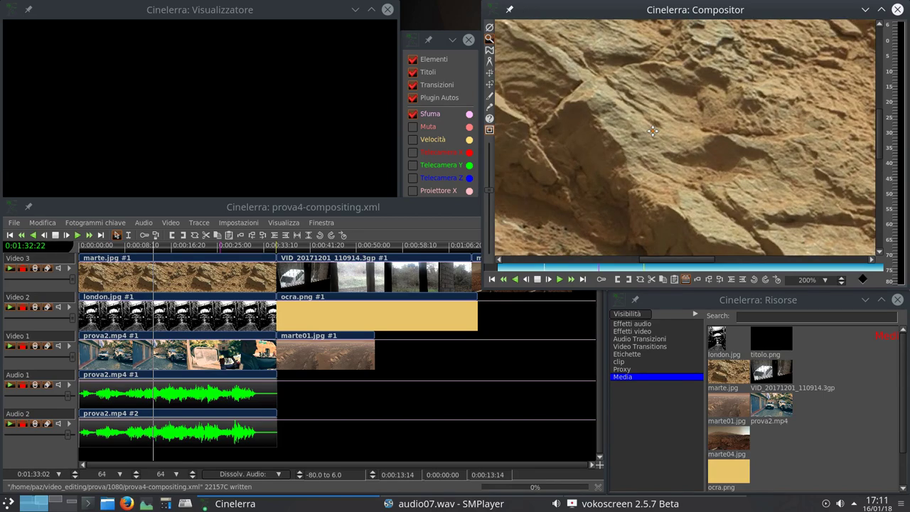
{"action": "left_click", "coordinate": [650, 131], "text": "ctrl"}
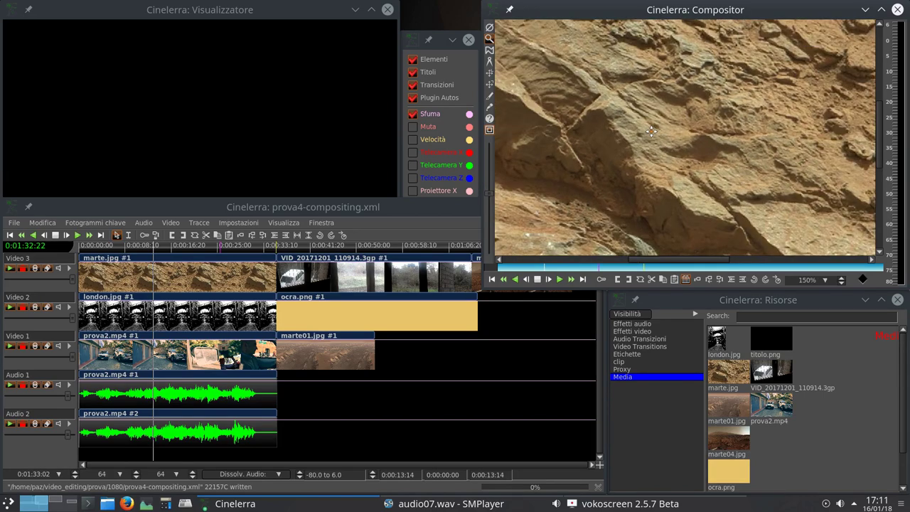
{"action": "left_click", "coordinate": [650, 131], "text": "ctrl"}
{"action": "left_click", "coordinate": [651, 131], "text": "ctrl"}
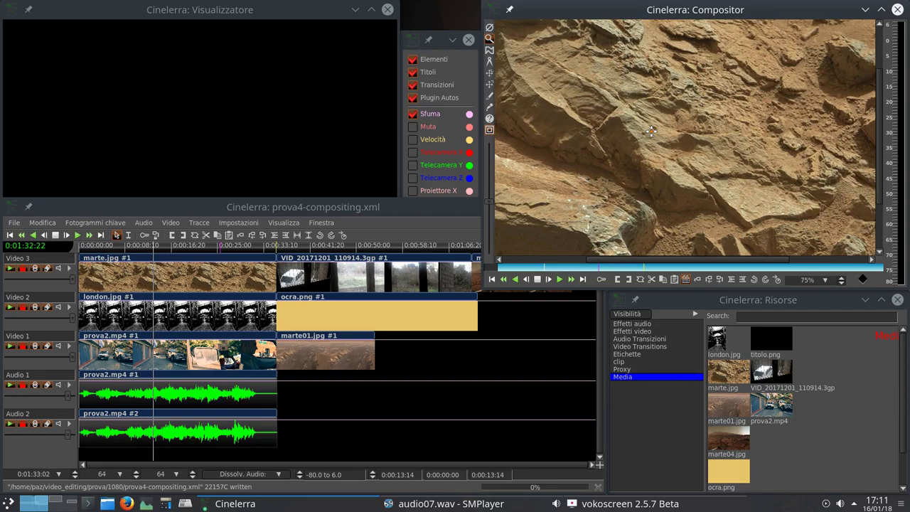
{"action": "right_click", "coordinate": [650, 131]}
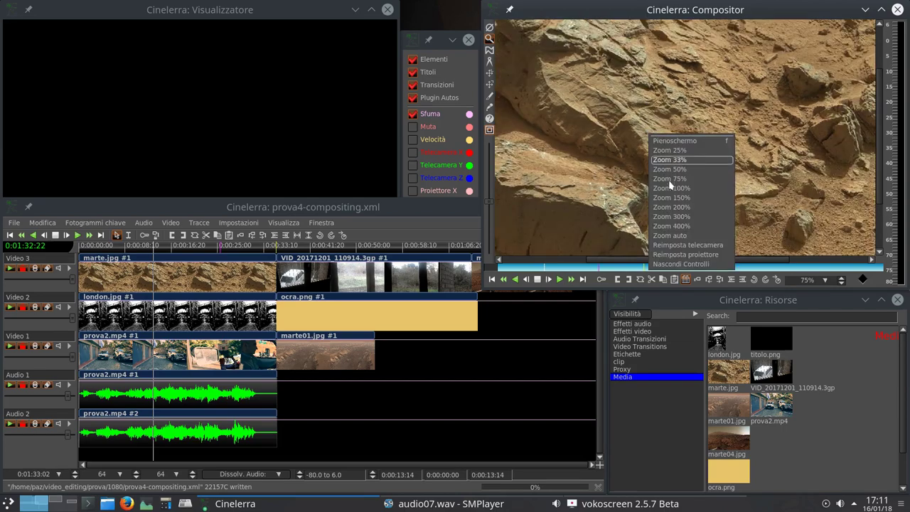
{"action": "left_click", "coordinate": [684, 236]}
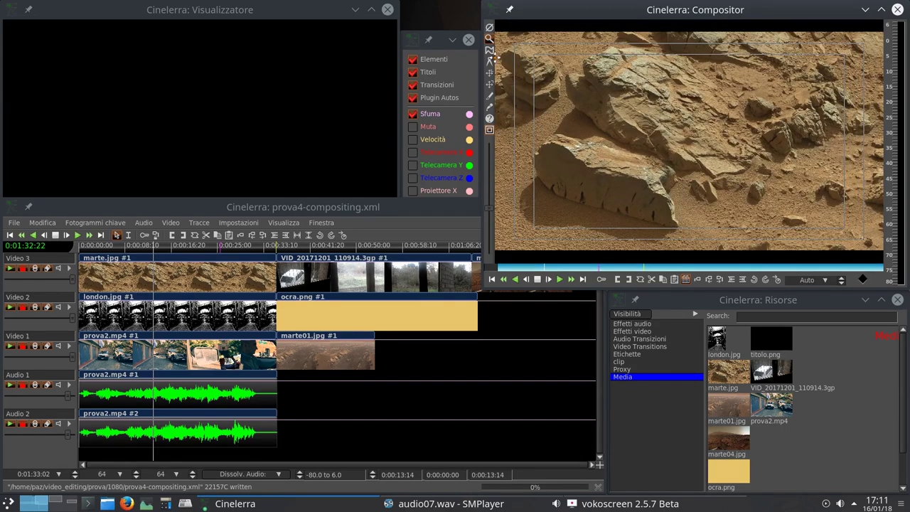
- Activate the Compositor's mask tool, show its tool information, and place that dialog over the Visualizzatore window
{"action": "left_click", "coordinate": [489, 50]}
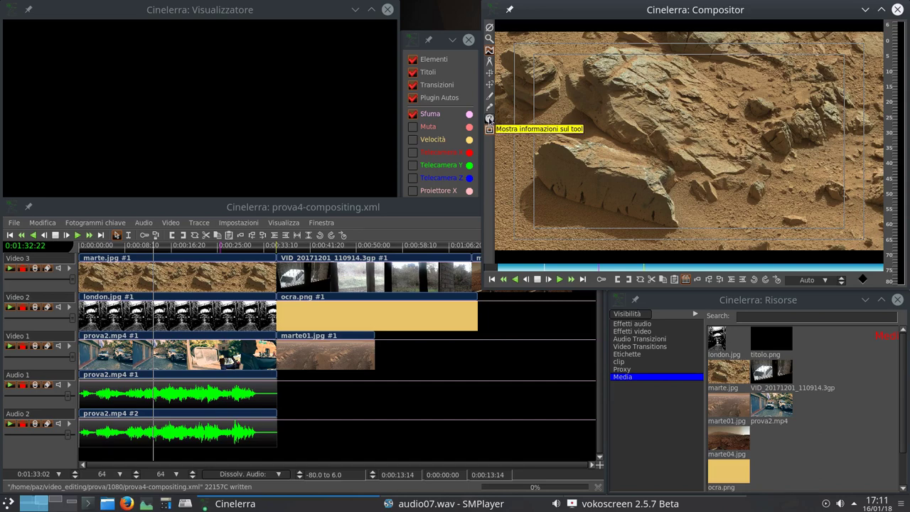
{"action": "left_click", "coordinate": [489, 118]}
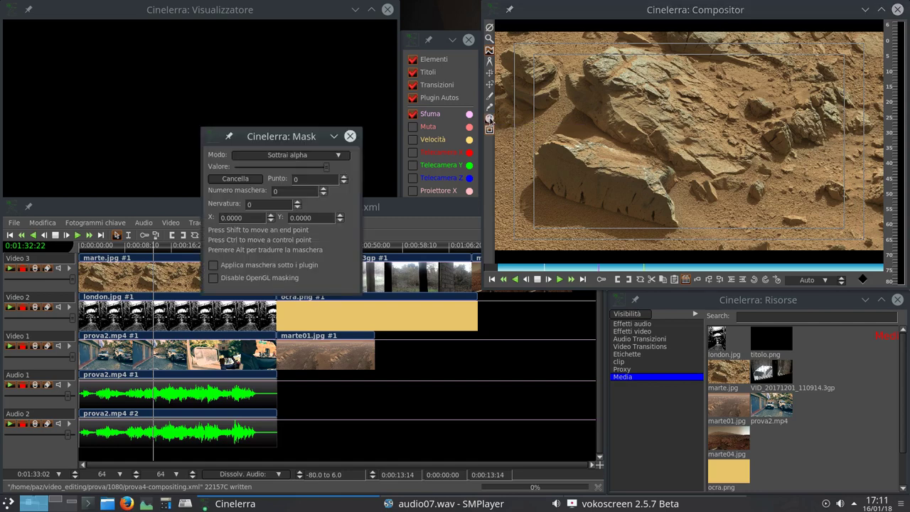
{"action": "left_click_drag", "start_coordinate": [308, 135], "coordinate": [223, 37]}
- View the tool information for the ruler, camera, projector and crop tools, return to the ruler and close its information window
{"action": "left_click", "coordinate": [489, 62]}
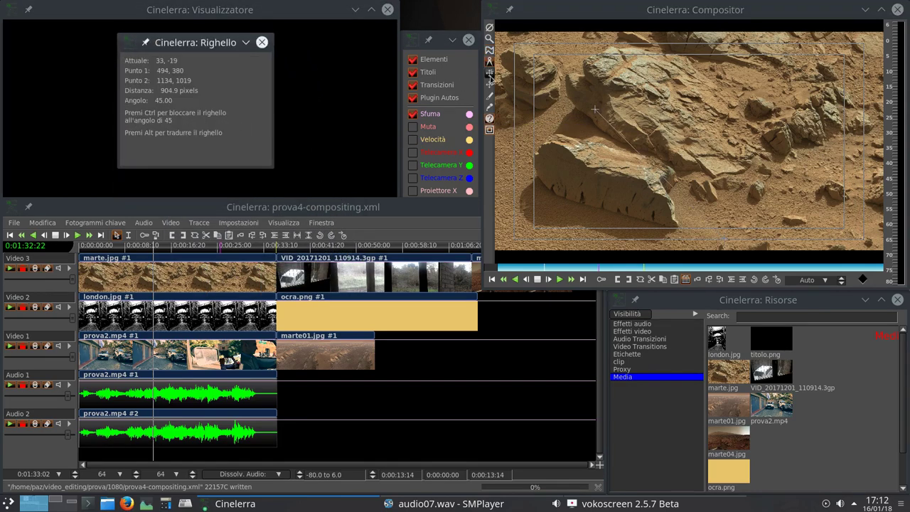
{"action": "left_click", "coordinate": [488, 73]}
{"action": "left_click", "coordinate": [490, 84]}
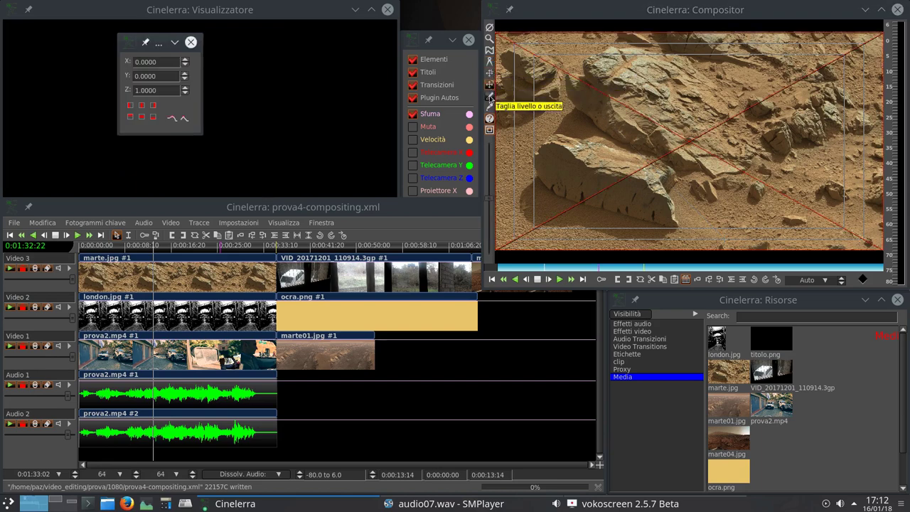
{"action": "left_click", "coordinate": [489, 96]}
{"action": "left_click", "coordinate": [489, 63]}
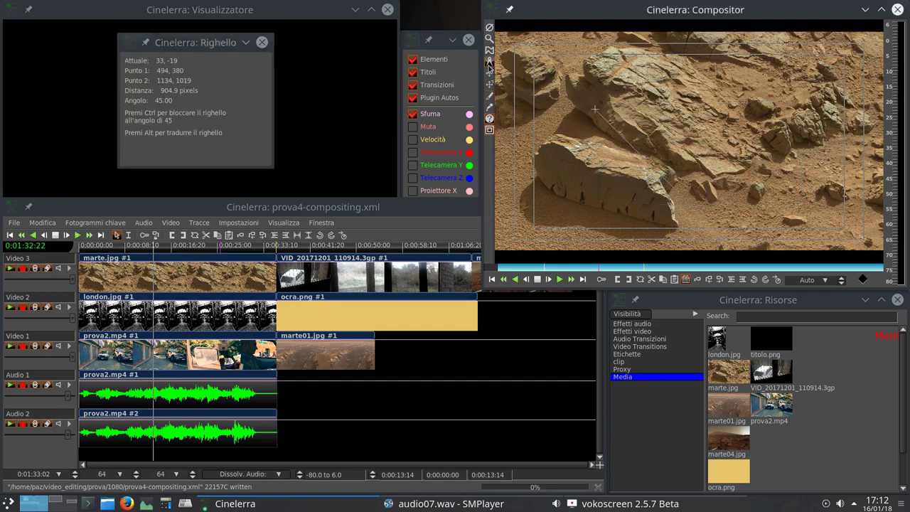
{"action": "left_click", "coordinate": [260, 41]}
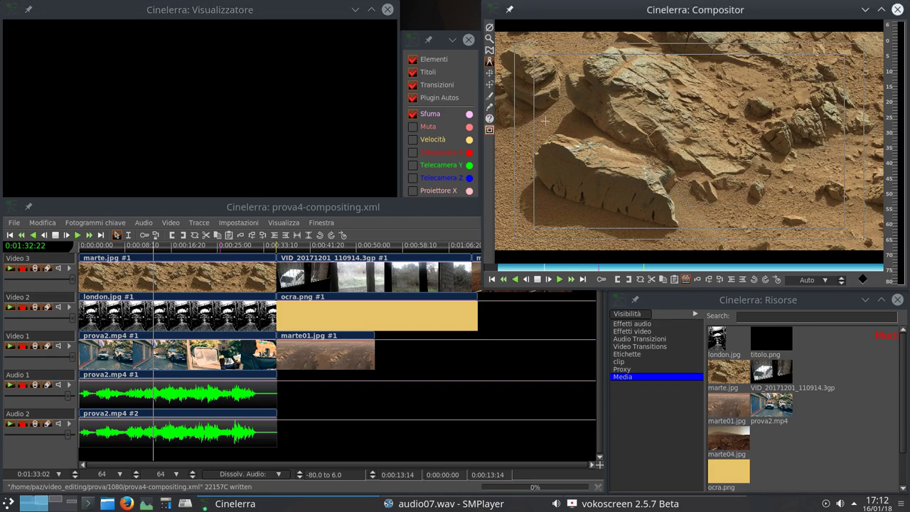
- Stretch three ruler lines across the rocks in the marte.jpg preview and redisplay the ruler's tool information
{"action": "left_click_drag", "start_coordinate": [545, 121], "coordinate": [746, 126]}
{"action": "left_click_drag", "start_coordinate": [749, 91], "coordinate": [614, 207]}
{"action": "left_click_drag", "start_coordinate": [581, 162], "coordinate": [837, 208]}
{"action": "left_click", "coordinate": [489, 130]}
{"action": "left_click", "coordinate": [489, 119]}
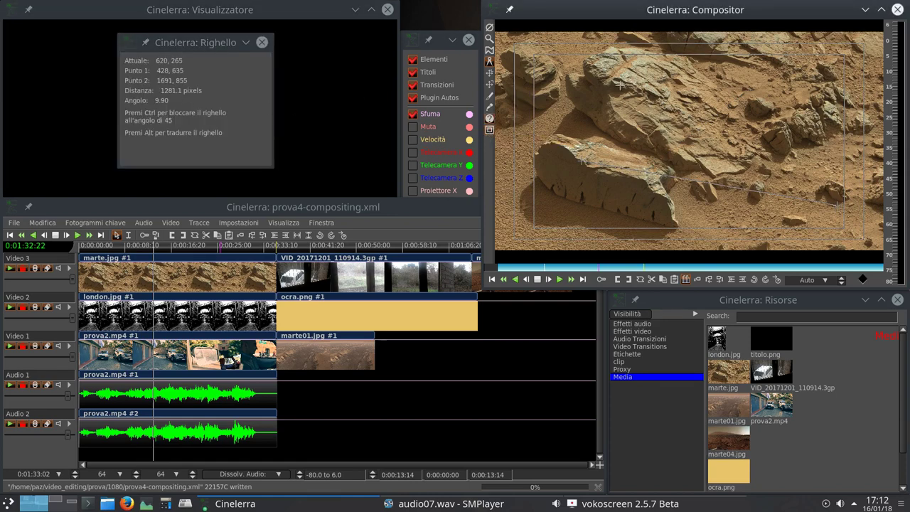
- Measure three diagonals across the rocks in the marte.jpg preview with the ruler, locking the last two to 45°
{"action": "left_click_drag", "start_coordinate": [620, 85], "coordinate": [810, 135]}
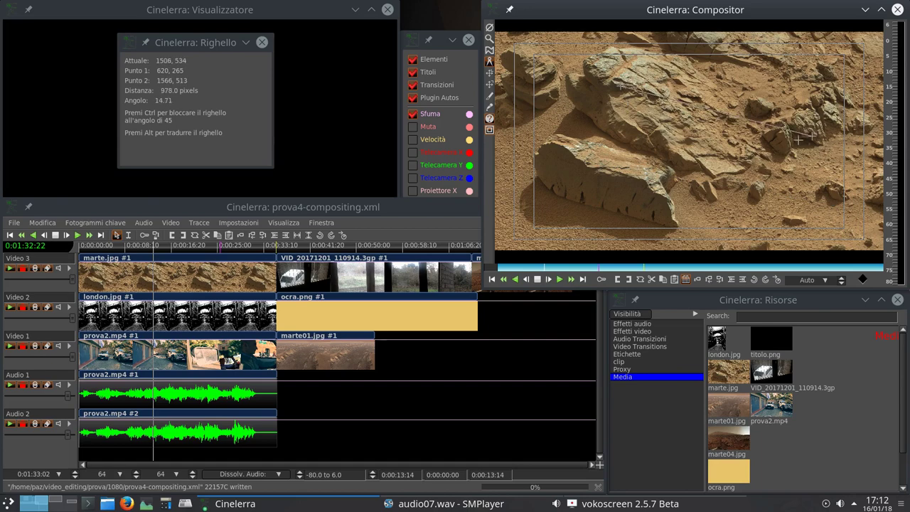
{"action": "mouse_move", "coordinate": [805, 95]}
{"action": "left_mouse_down"}
{"action": "mouse_move", "coordinate": [781, 135]}
{"action": "mouse_move", "coordinate": [670, 230]}
{"action": "left_mouse_up"}
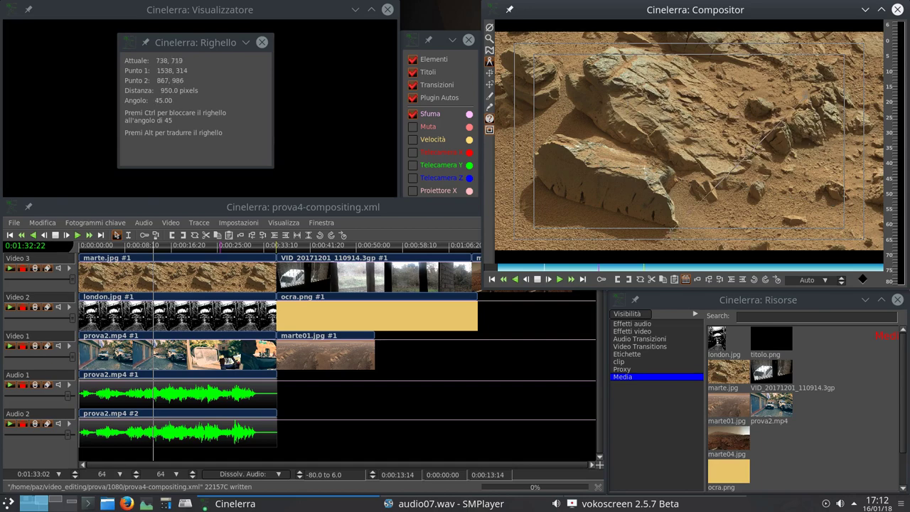
{"action": "left_click_drag", "start_coordinate": [581, 100], "coordinate": [705, 223]}
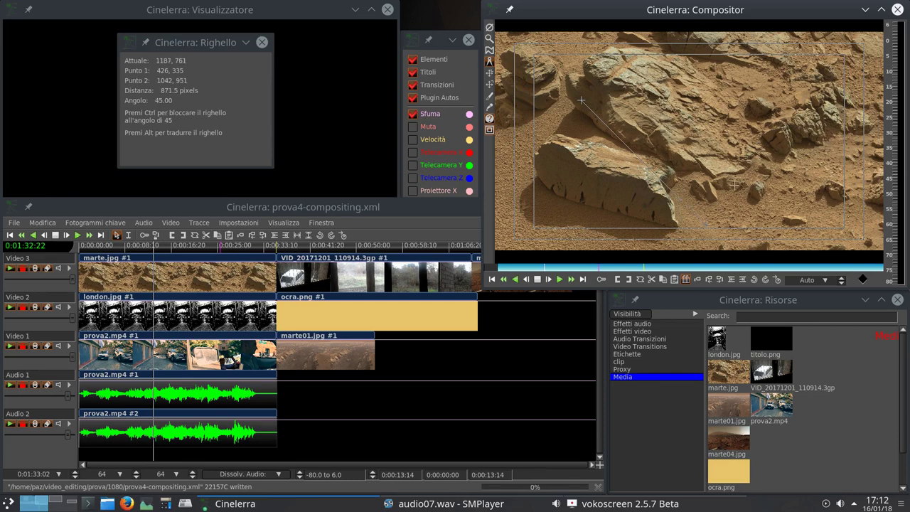
- Show the camera, projector and crop tools in turn with their information and on-preview guides
{"action": "left_click", "coordinate": [489, 75]}
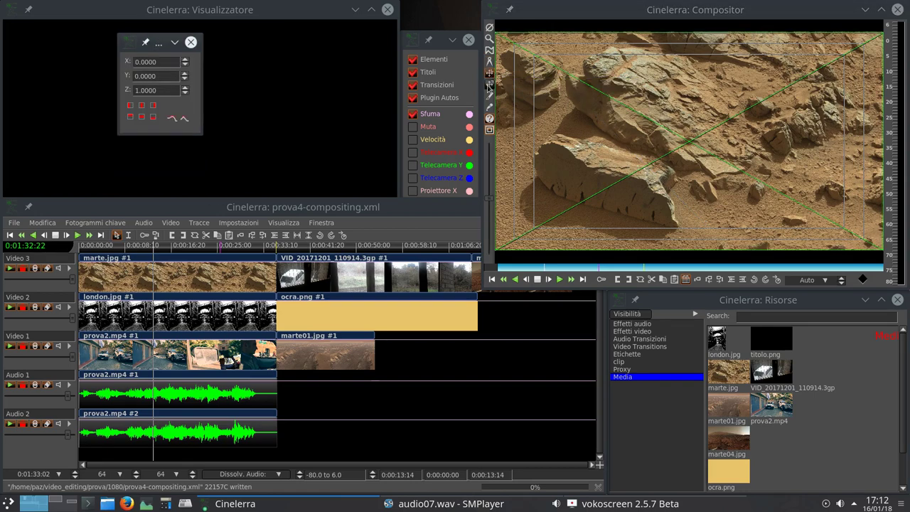
{"action": "left_click", "coordinate": [489, 85]}
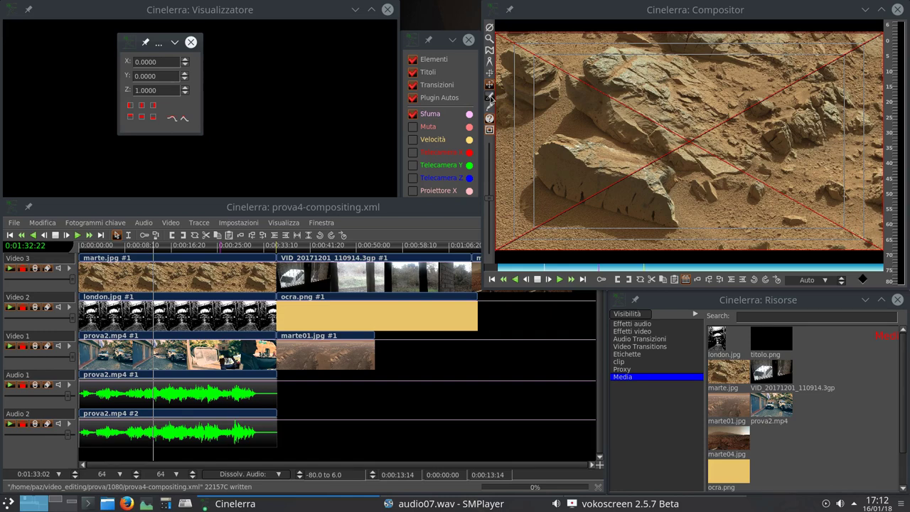
{"action": "left_click", "coordinate": [489, 98]}
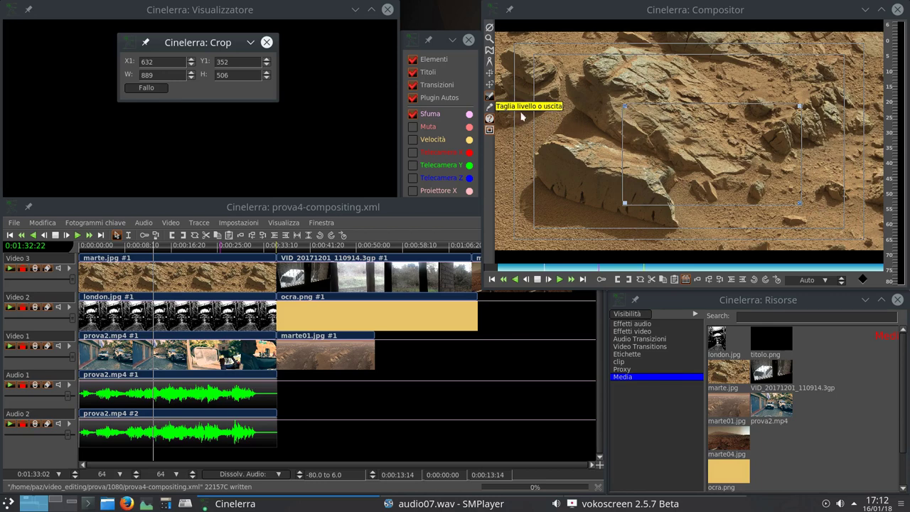
- Sample the colours of three points in the marte.jpg preview with the Compositor's eyedropper tool
{"action": "left_click", "coordinate": [489, 107]}
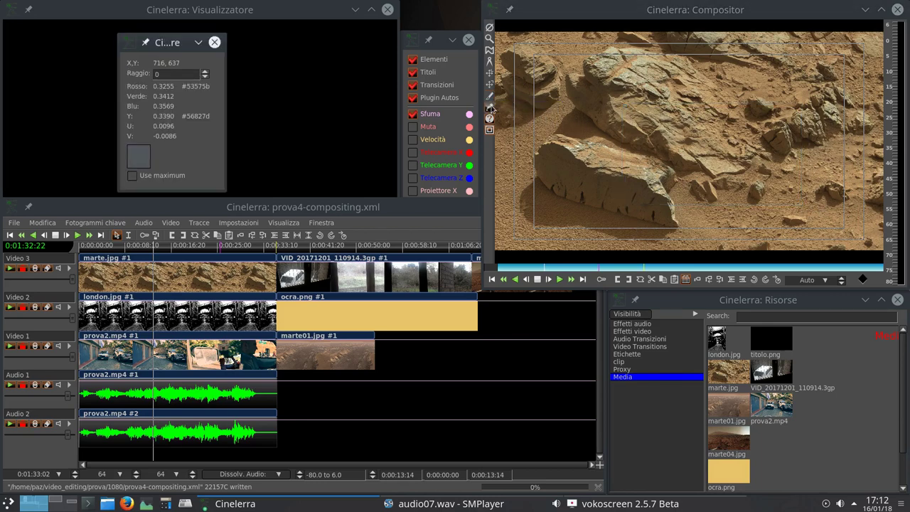
{"action": "left_click", "coordinate": [585, 171]}
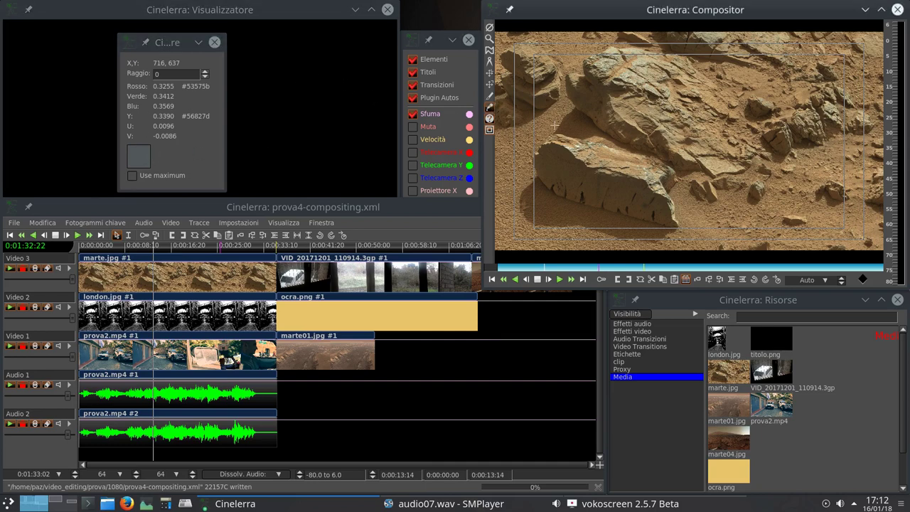
{"action": "left_click", "coordinate": [661, 186]}
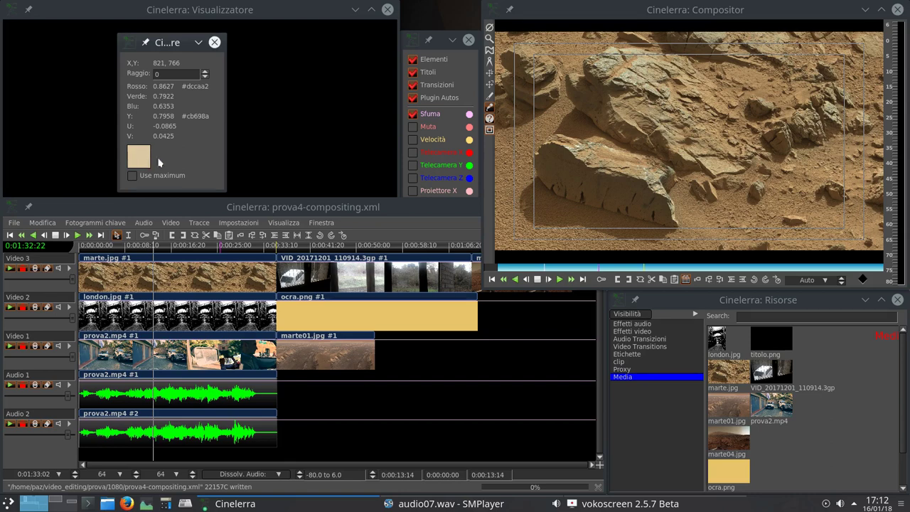
{"action": "left_click", "coordinate": [676, 47]}
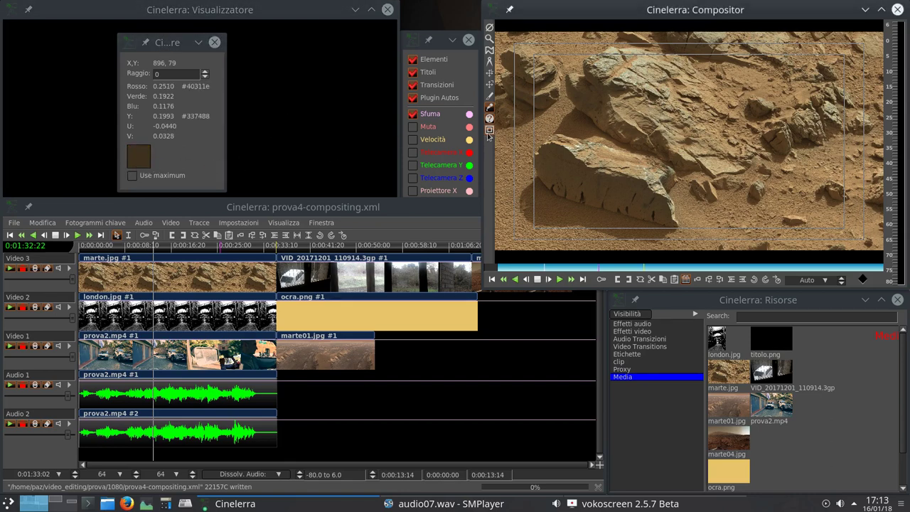
- Toggle the Compositor's safe regions off and on twice, and deactivate the eyedropper by choosing the first tool
{"action": "left_click", "coordinate": [489, 131]}
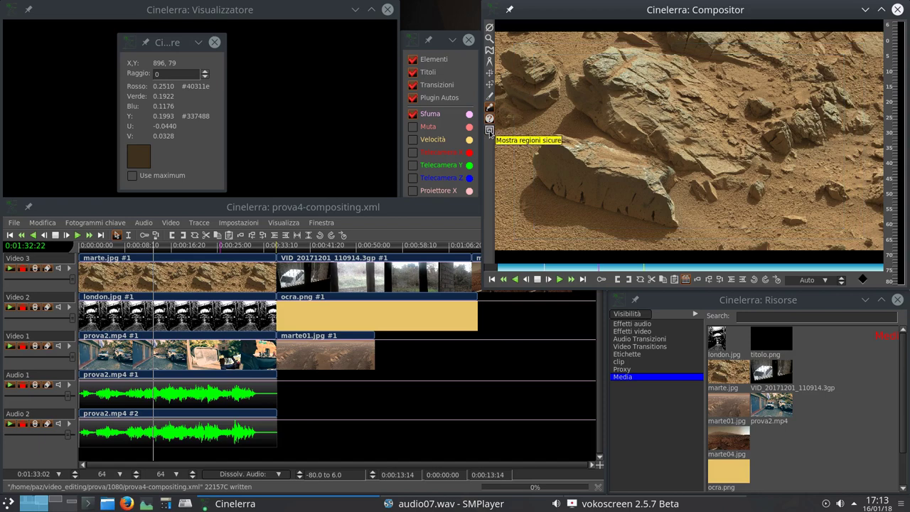
{"action": "left_click", "coordinate": [489, 130]}
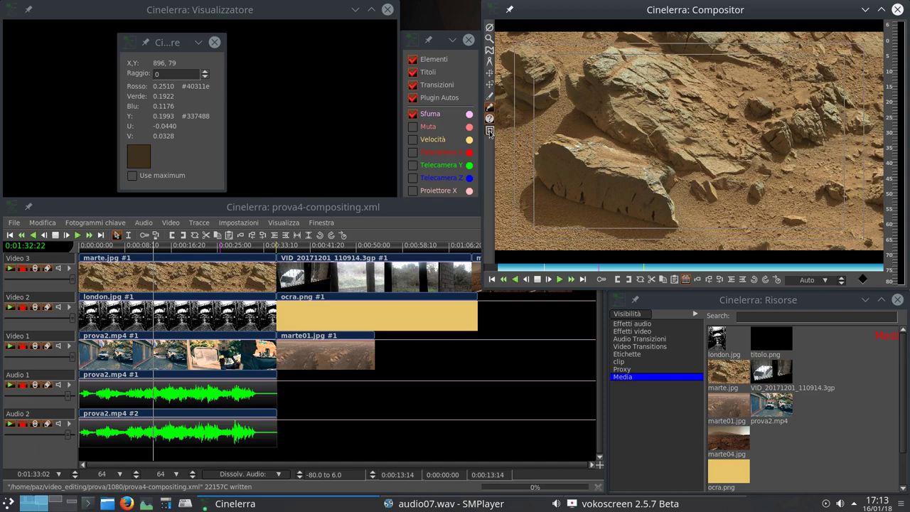
{"action": "left_click", "coordinate": [488, 131]}
{"action": "left_click", "coordinate": [489, 131]}
{"action": "left_click", "coordinate": [489, 30]}
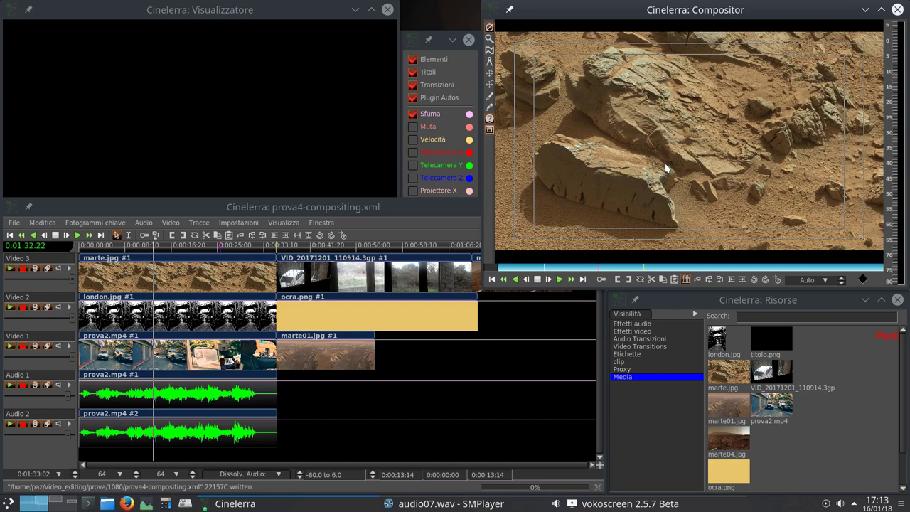
- Disable playback of the Video 3 track, enable it again and return to the Compositor
{"action": "left_click", "coordinate": [9, 268]}
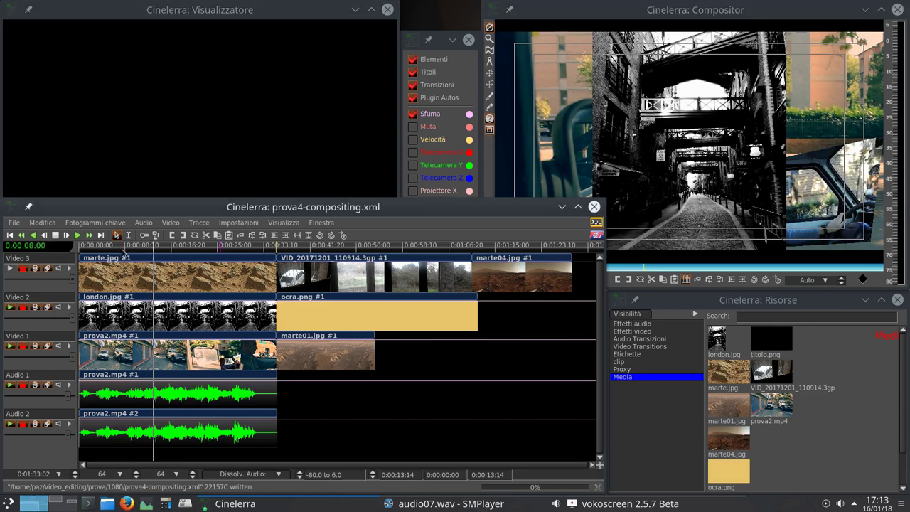
{"action": "left_click", "coordinate": [10, 269]}
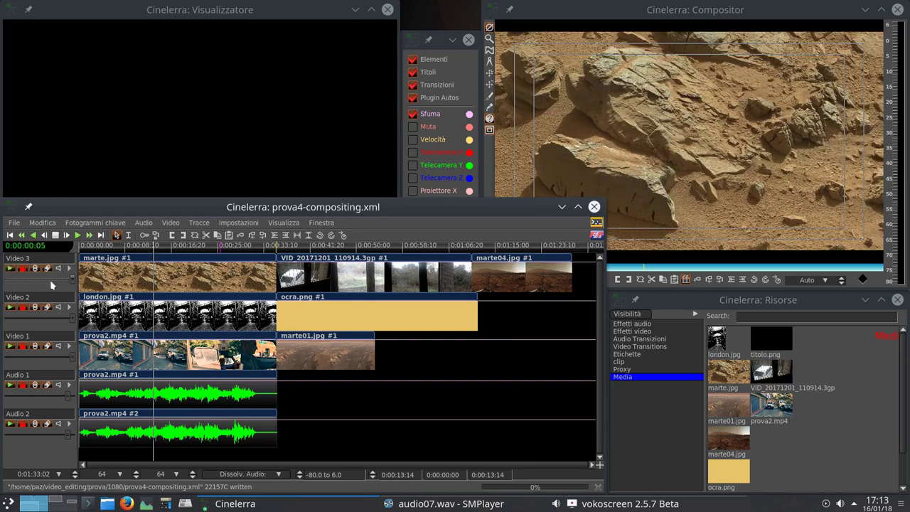
{"action": "left_click", "coordinate": [673, 114]}
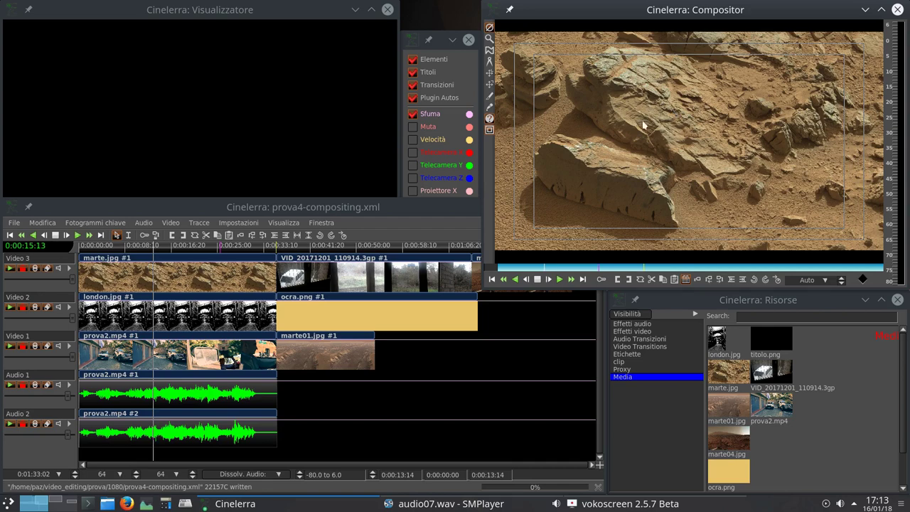
- Narrow the timeline window, widen the Risorse window to meet it, and set the visible timeline duration to 0:03:06:05
{"action": "left_click_drag", "start_coordinate": [596, 393], "coordinate": [478, 376]}
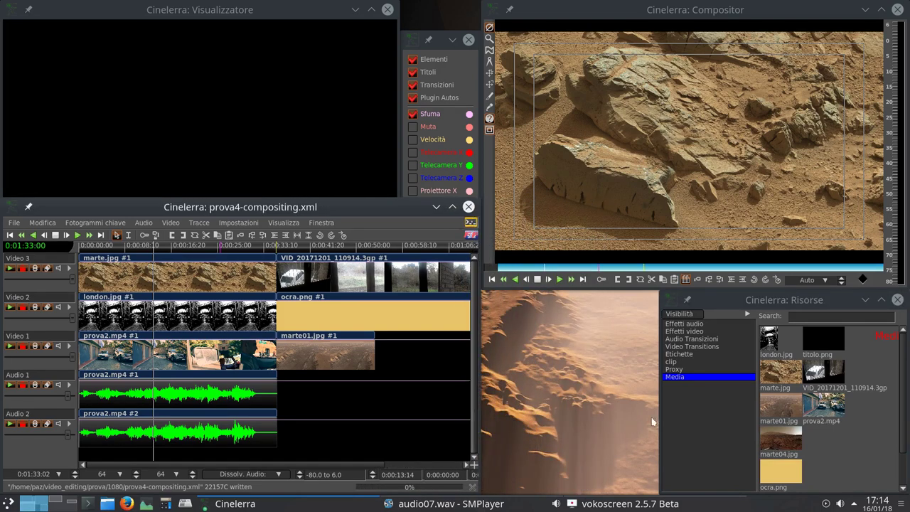
{"action": "left_click_drag", "start_coordinate": [660, 419], "coordinate": [473, 403]}
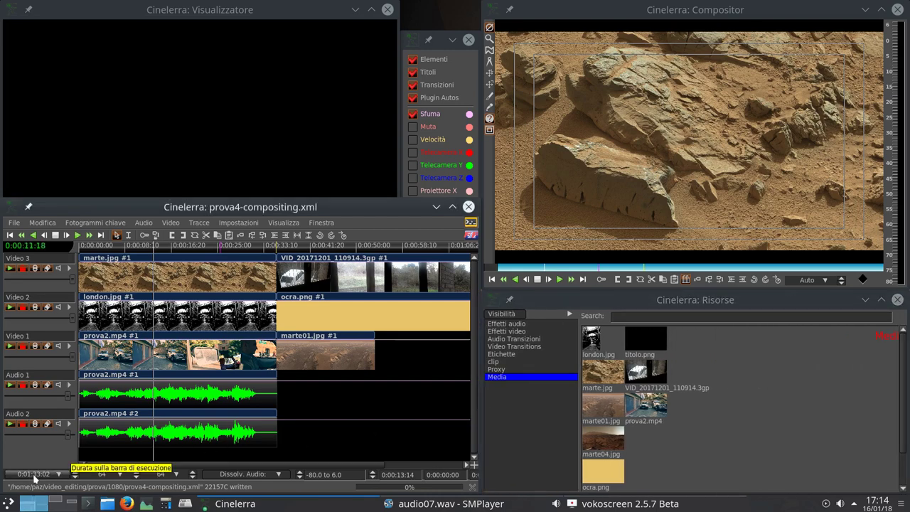
{"action": "scroll", "coordinate": [34, 474], "scroll_direction": "up", "scroll_amount": 1}
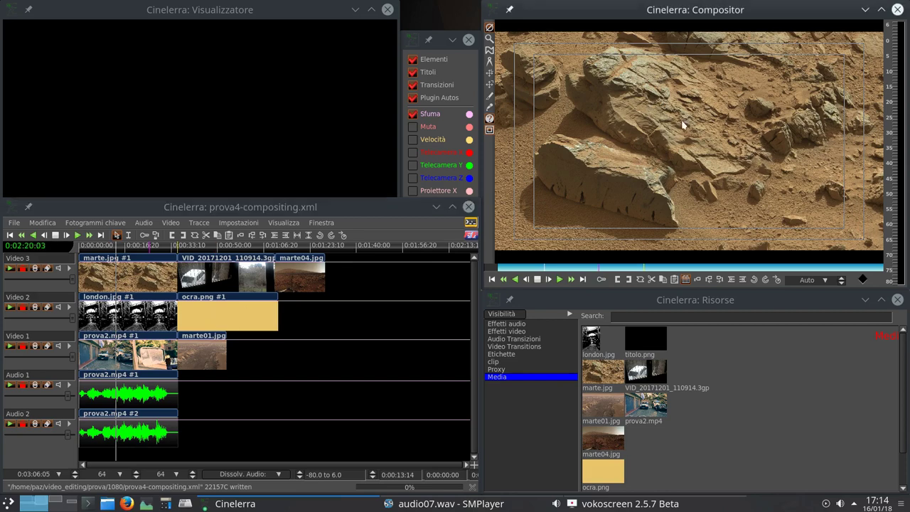
- Alternate between the camera and projector tools on the marte.jpg preview, ending on the camera, and list the video effects in Risorse
{"action": "left_click", "coordinate": [489, 84]}
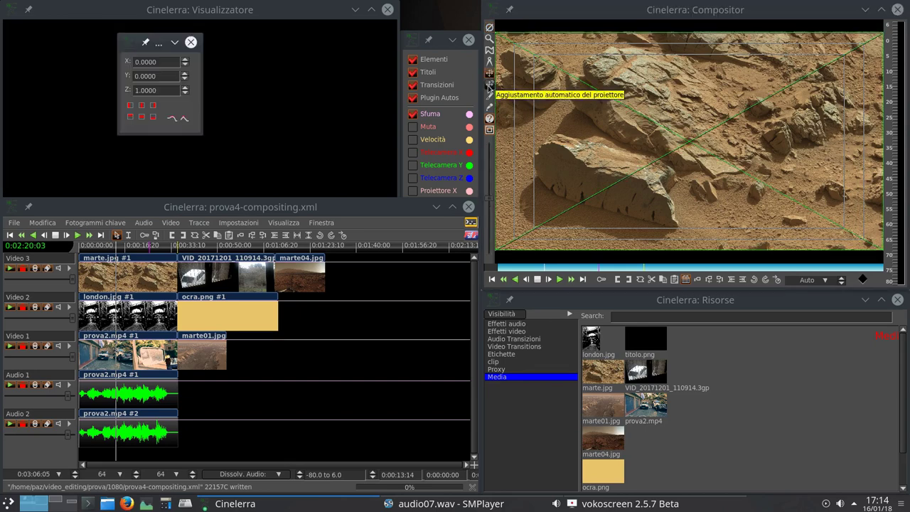
{"action": "left_click", "coordinate": [488, 85]}
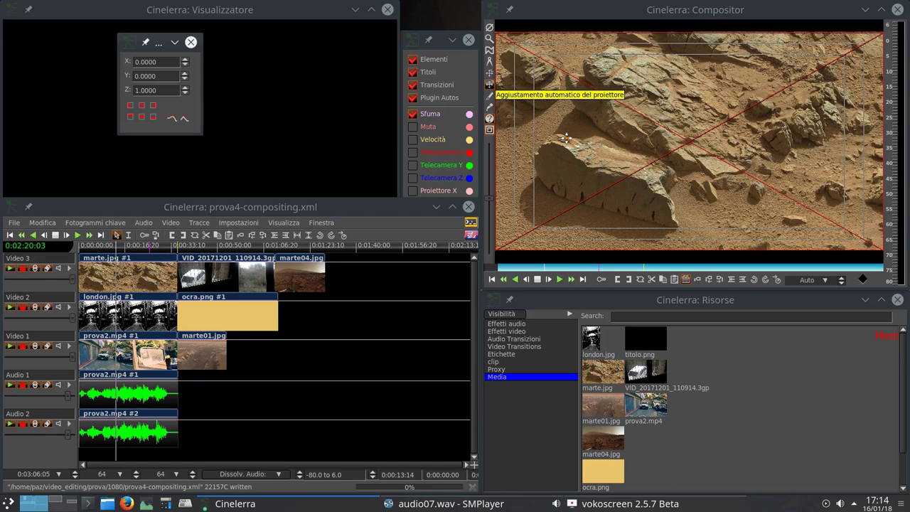
{"action": "left_click", "coordinate": [508, 331]}
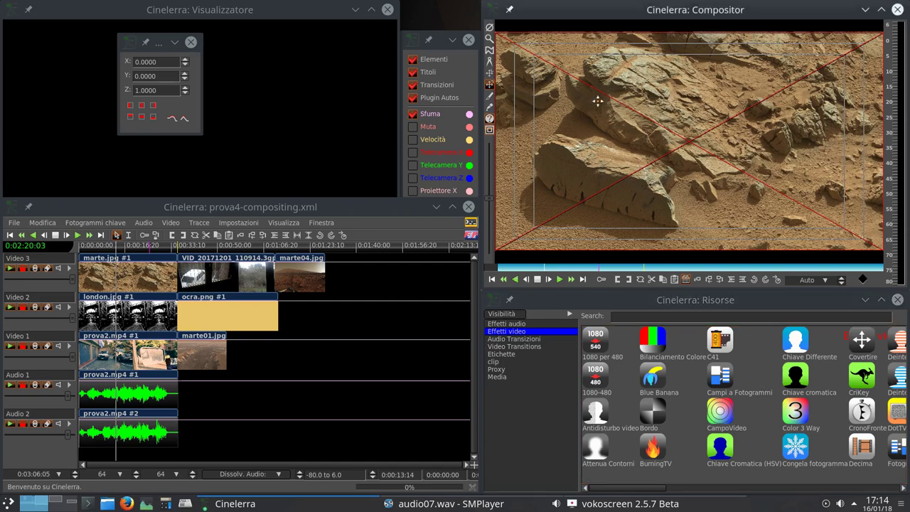
{"action": "left_click", "coordinate": [489, 73]}
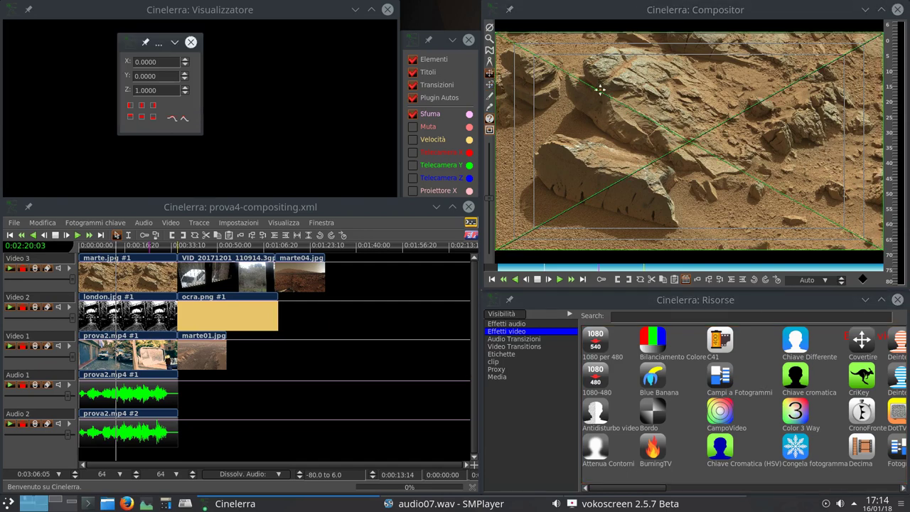
{"action": "left_click", "coordinate": [489, 85]}
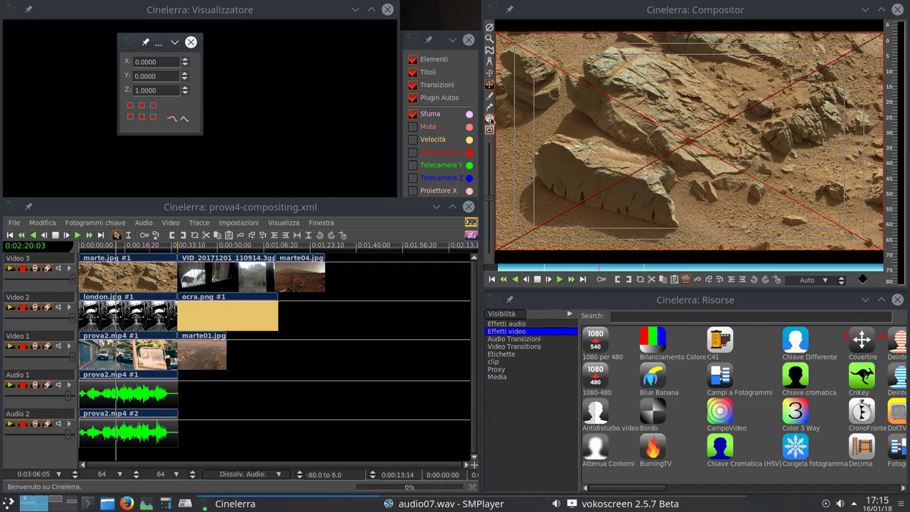
{"action": "left_click", "coordinate": [489, 73]}
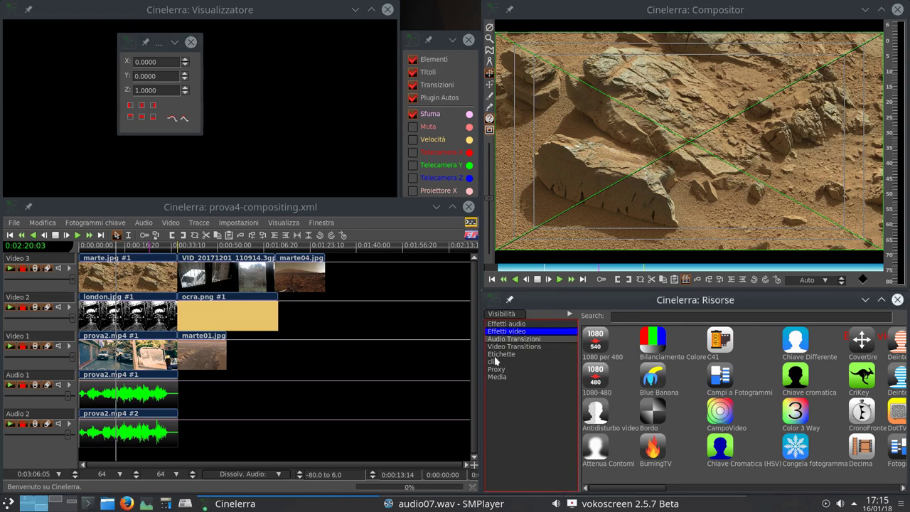
- Display the project media in Risorse, return to the video effects and select Bilanciamento Colore
{"action": "left_click", "coordinate": [493, 378]}
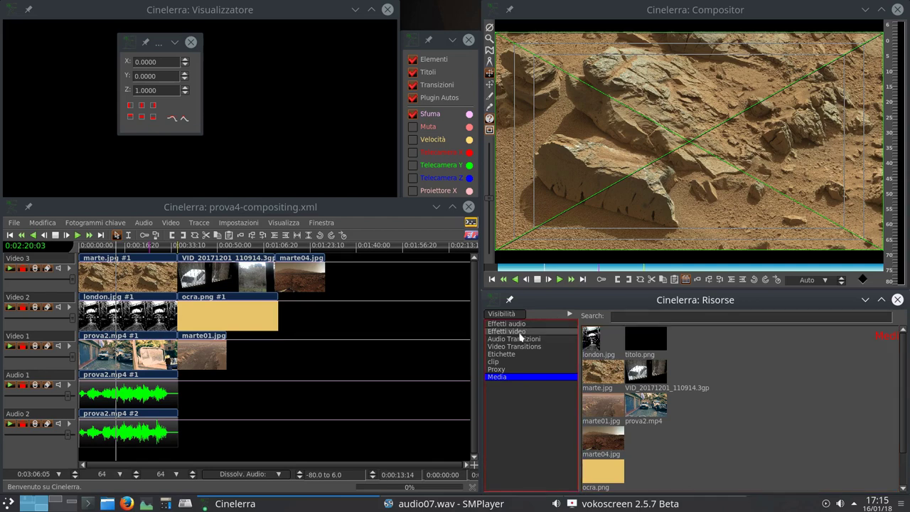
{"action": "left_click", "coordinate": [536, 331]}
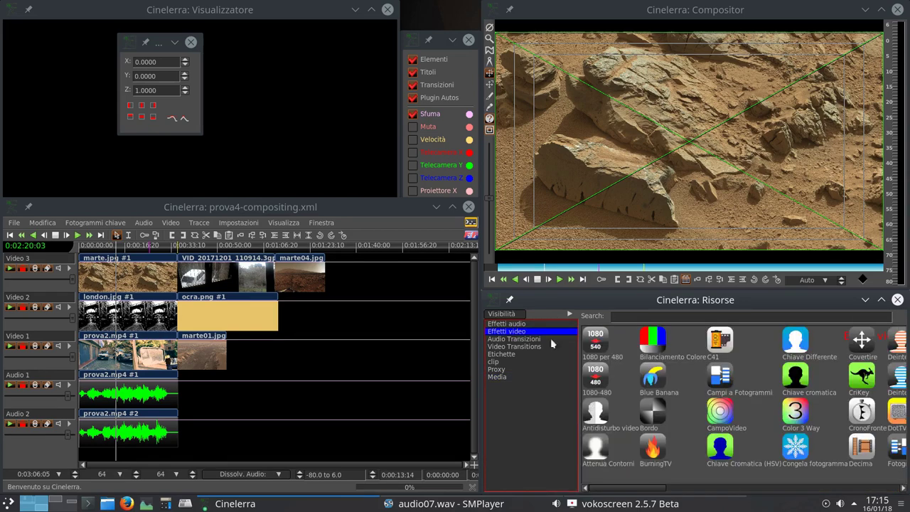
{"action": "left_click", "coordinate": [660, 348]}
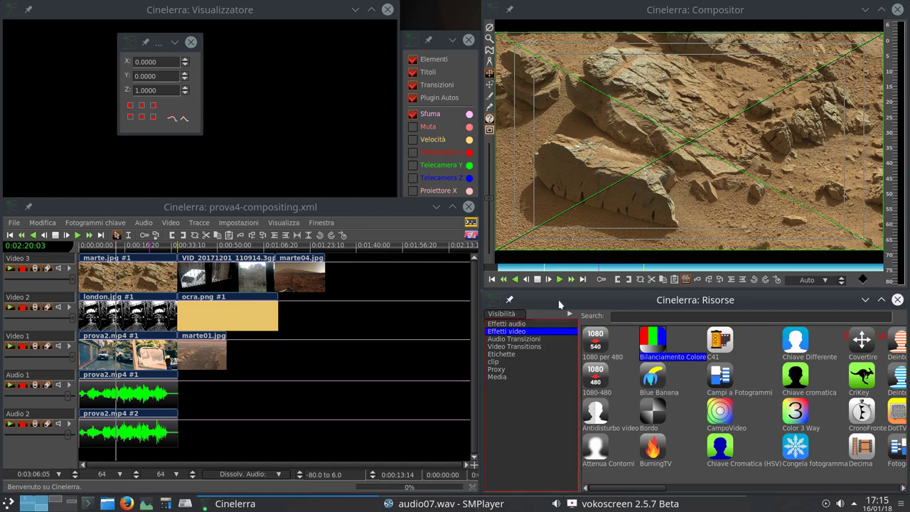
- Alternate between the projector and camera tools, ending on the camera, and list the project media in Risorse
{"action": "left_click", "coordinate": [489, 84]}
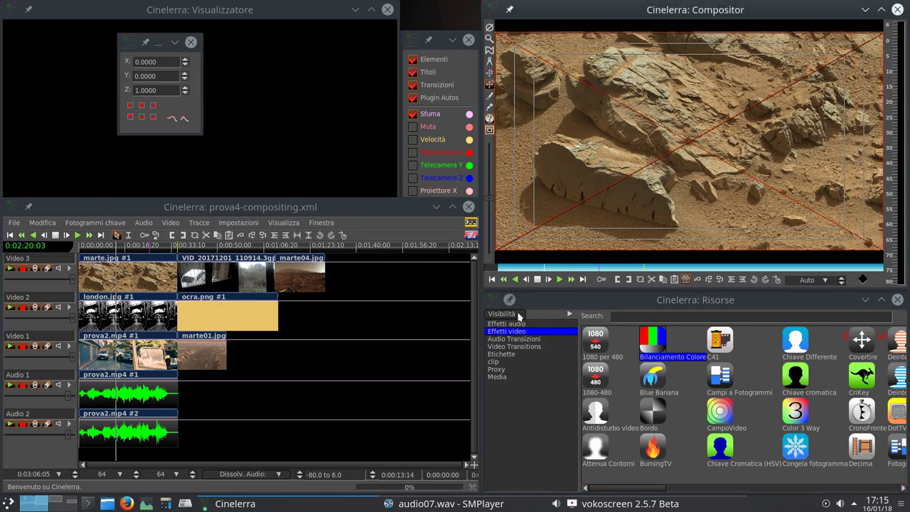
{"action": "left_click", "coordinate": [496, 377]}
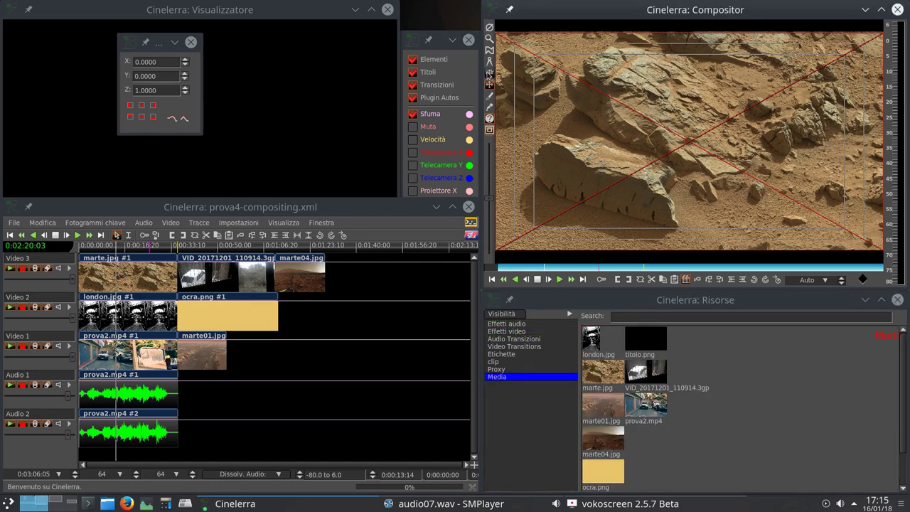
{"action": "left_click", "coordinate": [489, 73]}
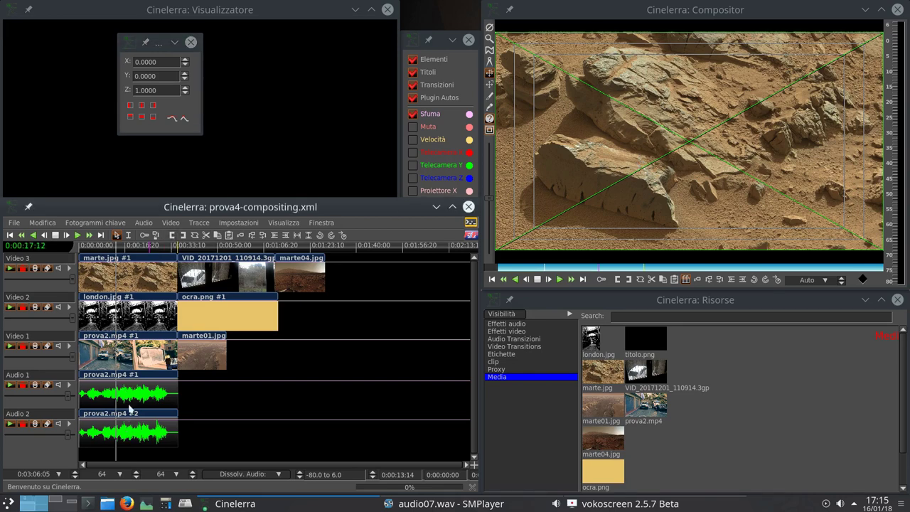
- Disable playback of the Video 3 and Video 2 tracks, then enable both again
{"action": "left_click", "coordinate": [11, 269]}
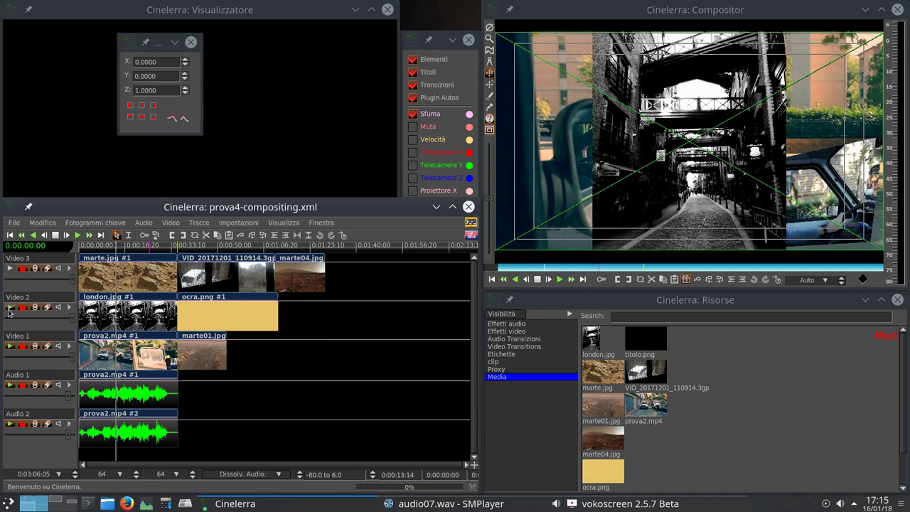
{"action": "left_click", "coordinate": [10, 307]}
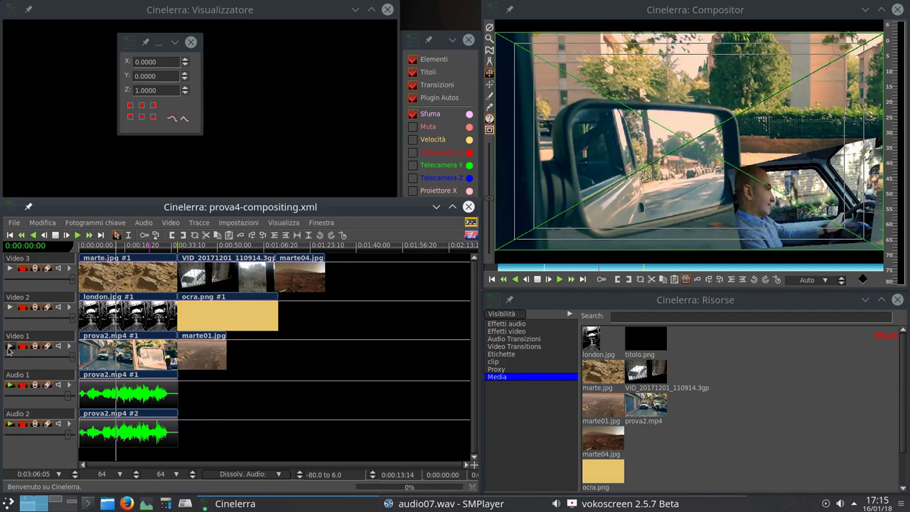
{"action": "left_click", "coordinate": [10, 307]}
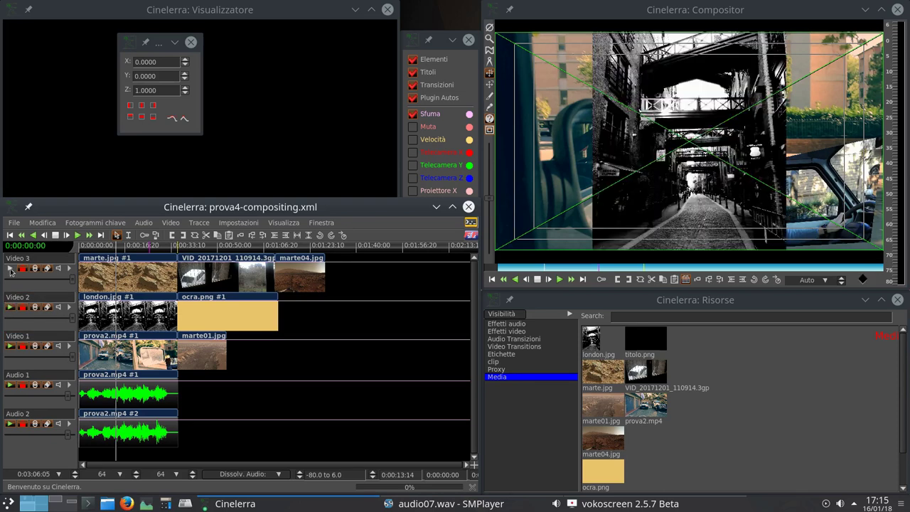
{"action": "left_click", "coordinate": [11, 268]}
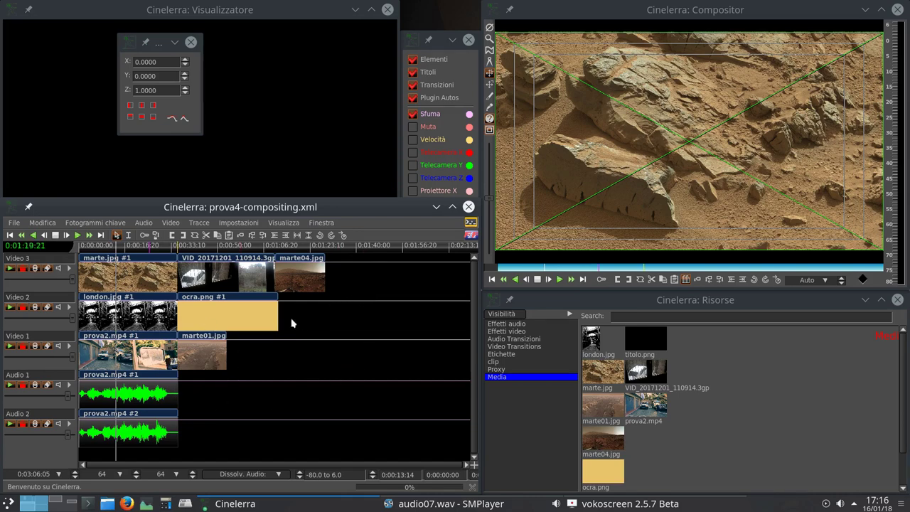
- Disarm the Video 3 and Video 2 tracks and disable their playback to isolate the Video 1 clip in the Compositor
{"action": "left_click", "coordinate": [23, 268]}
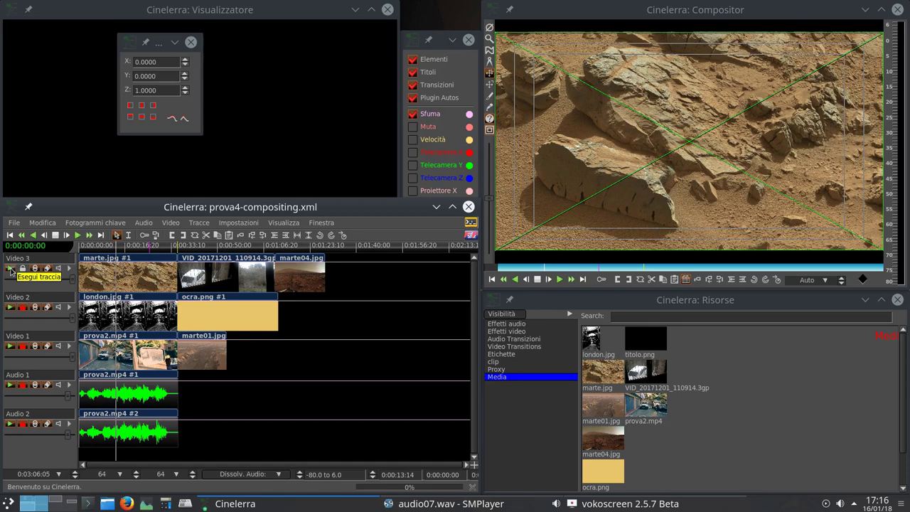
{"action": "left_click", "coordinate": [10, 268]}
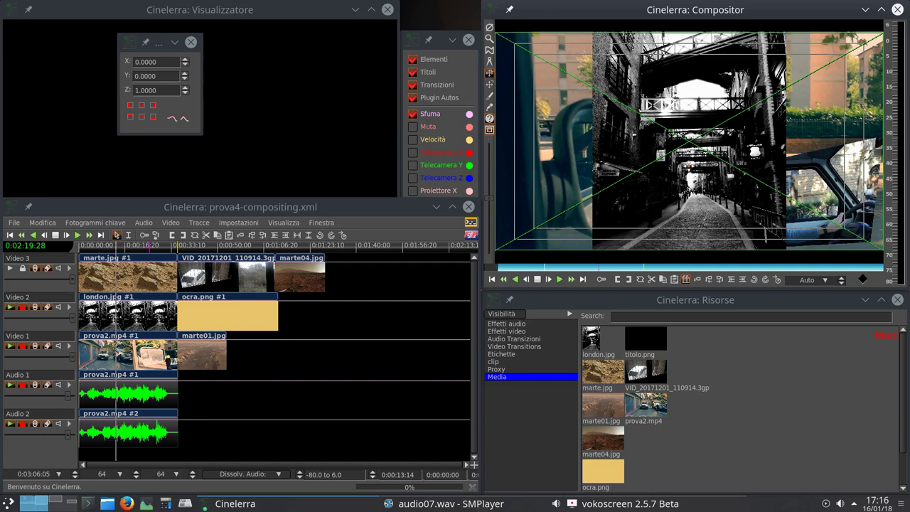
{"action": "left_click", "coordinate": [10, 307]}
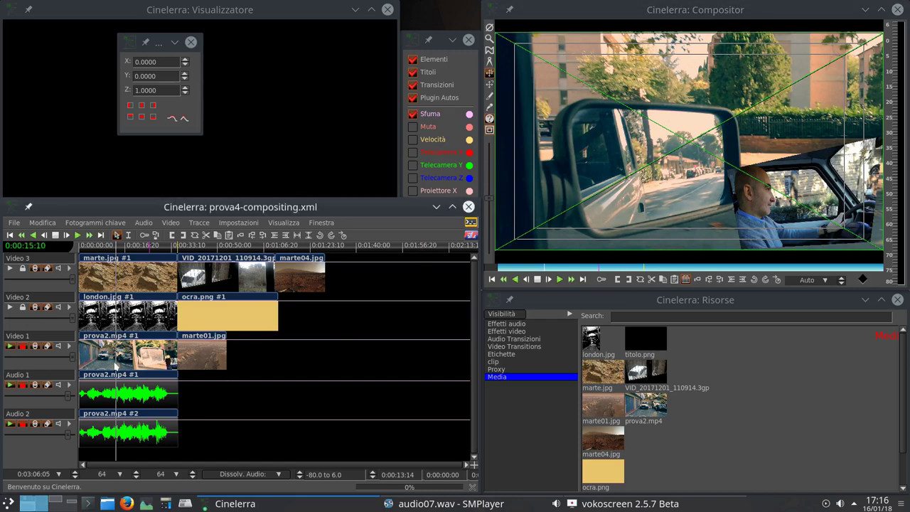
- Toggle the arming of the tracks so that only Video 2 is armed
{"action": "left_click", "coordinate": [24, 310]}
{"action": "left_click", "coordinate": [23, 268]}
{"action": "left_click", "coordinate": [22, 346]}
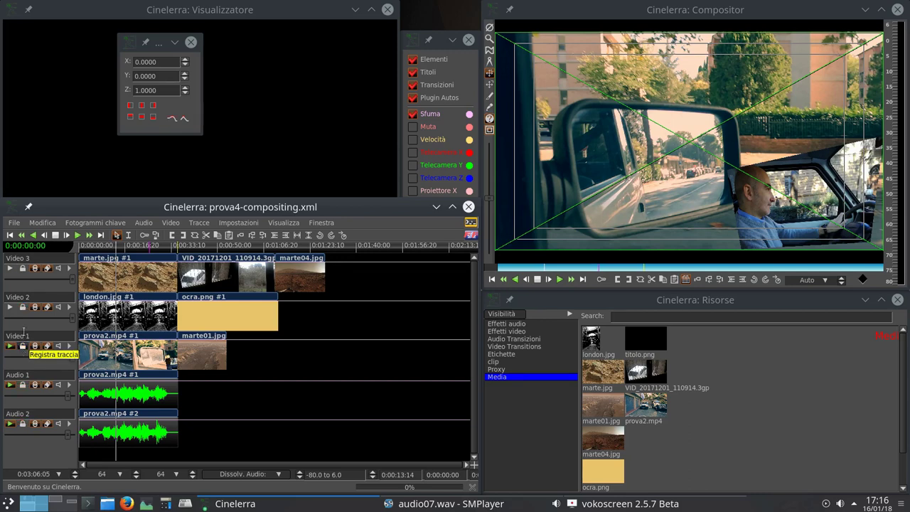
{"action": "left_click", "coordinate": [23, 306]}
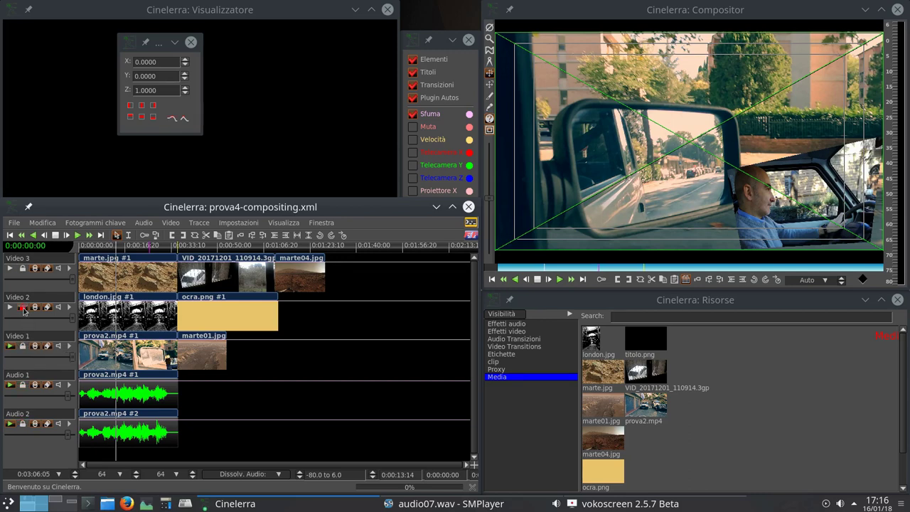
- Arm all the tracks again and enable playback of Video 3 and Video 2
{"action": "left_click", "coordinate": [25, 269]}
{"action": "left_click_drag", "start_coordinate": [24, 310], "coordinate": [24, 346]}
{"action": "left_click", "coordinate": [7, 266]}
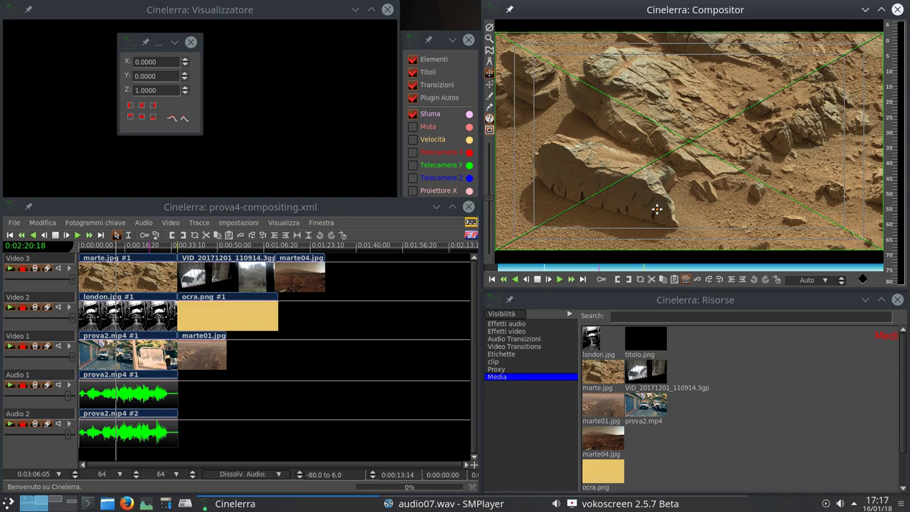
- Set the camera's X coordinate to -58 for the marte.jpg clip
{"action": "left_click", "coordinate": [171, 61]}
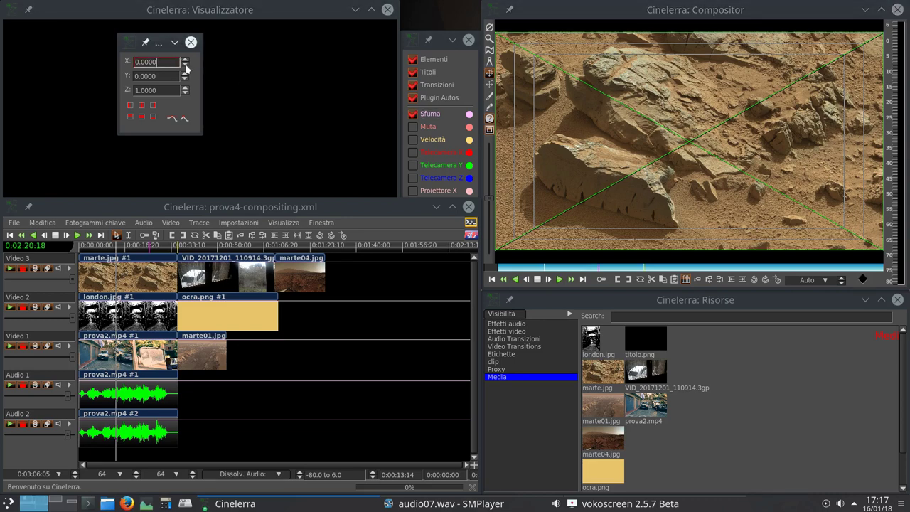
{"action": "left_click", "coordinate": [185, 66]}
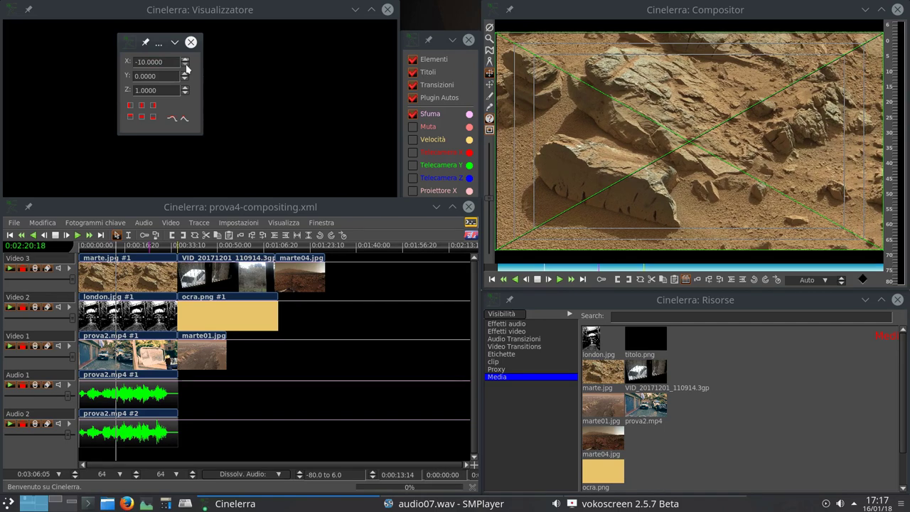
{"action": "scroll", "coordinate": [186, 68], "scroll_direction": "down", "scroll_amount": 13}
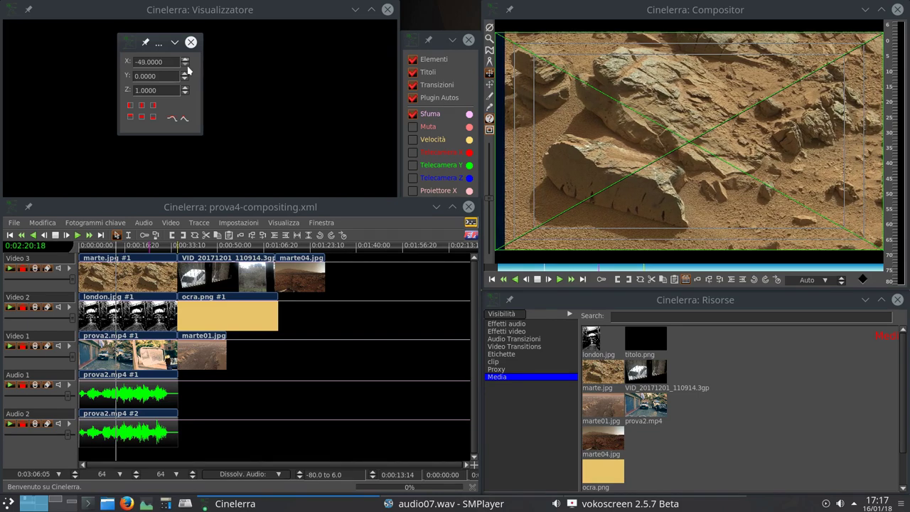
{"action": "scroll", "coordinate": [188, 69], "scroll_direction": "down", "scroll_amount": 2}
- Set the camera's Y coordinate to -82 and Z to 0.9 for marte.jpg, then reset the camera
{"action": "scroll", "coordinate": [185, 79], "scroll_direction": "down", "scroll_amount": 1}
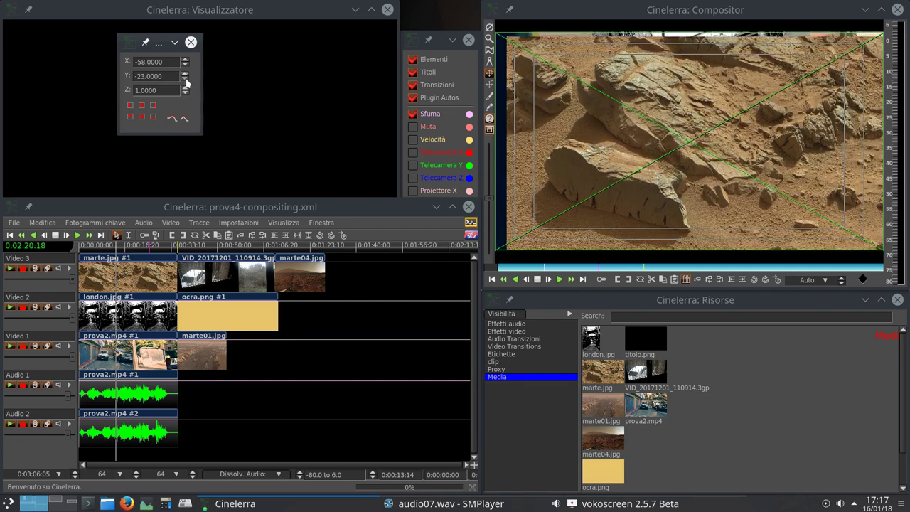
{"action": "scroll", "coordinate": [187, 82], "scroll_direction": "down", "scroll_amount": 6}
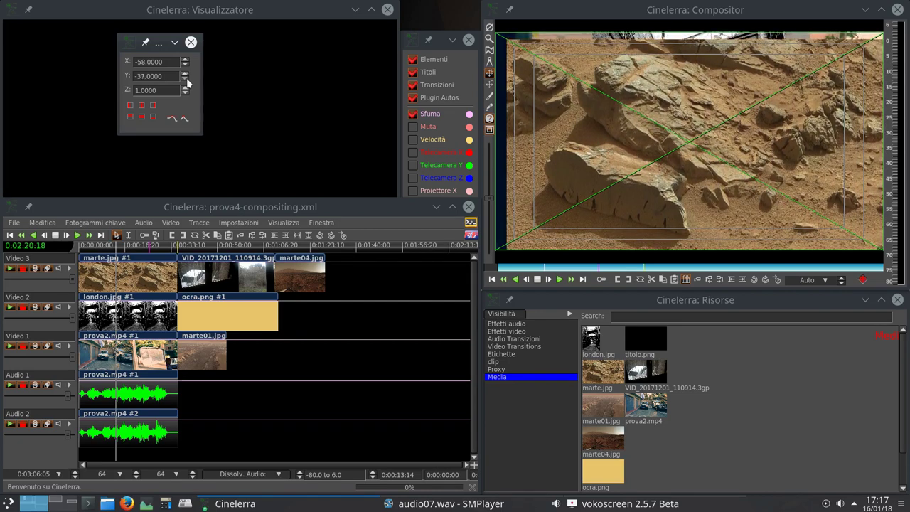
{"action": "scroll", "coordinate": [188, 83], "scroll_direction": "down", "scroll_amount": 3}
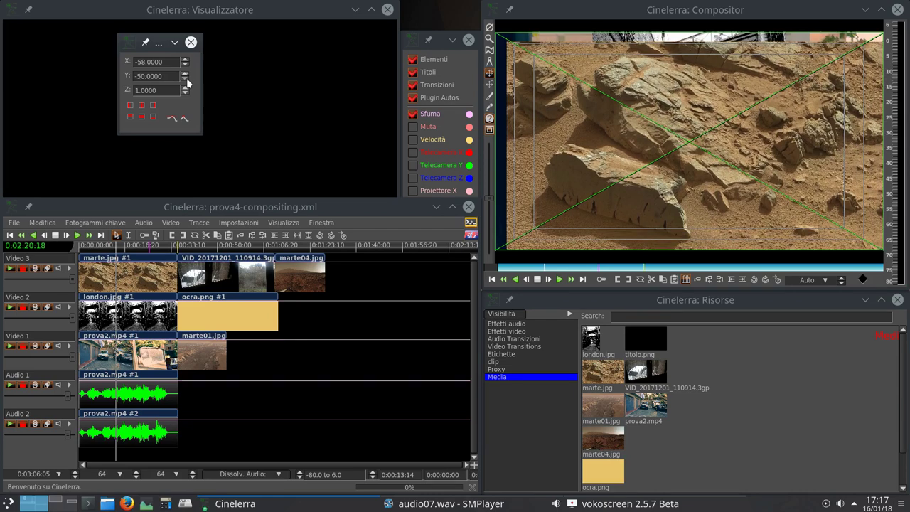
{"action": "scroll", "coordinate": [188, 83], "scroll_direction": "down", "scroll_amount": 3}
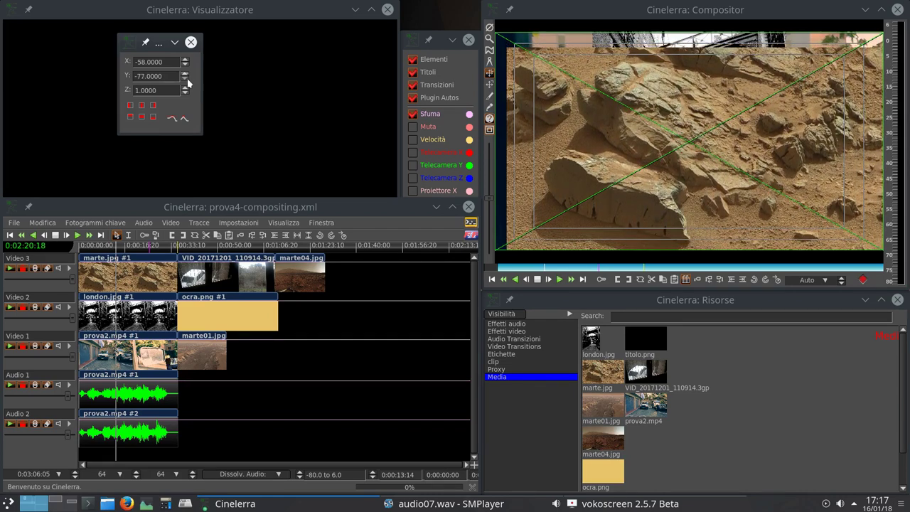
{"action": "scroll", "coordinate": [187, 83], "scroll_direction": "down", "scroll_amount": 5}
{"action": "scroll", "coordinate": [184, 96], "scroll_direction": "down", "scroll_amount": 1}
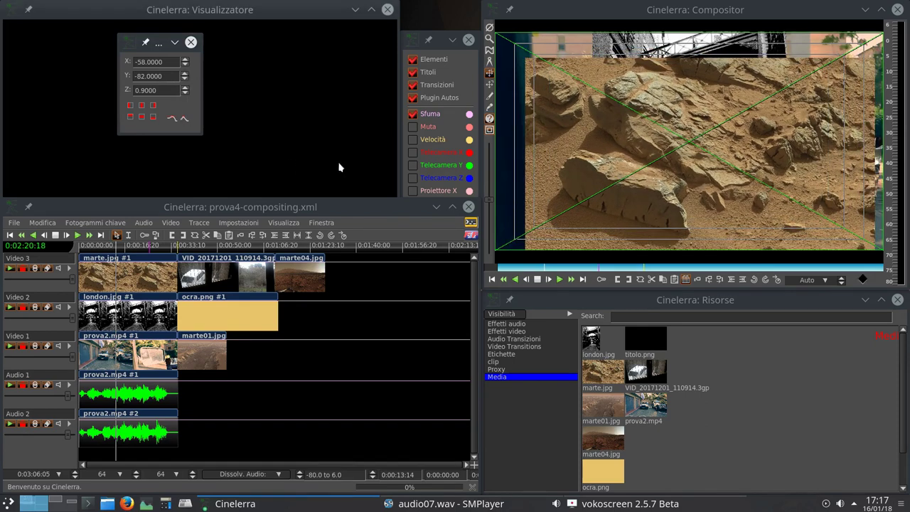
{"action": "right_click", "coordinate": [673, 174]}
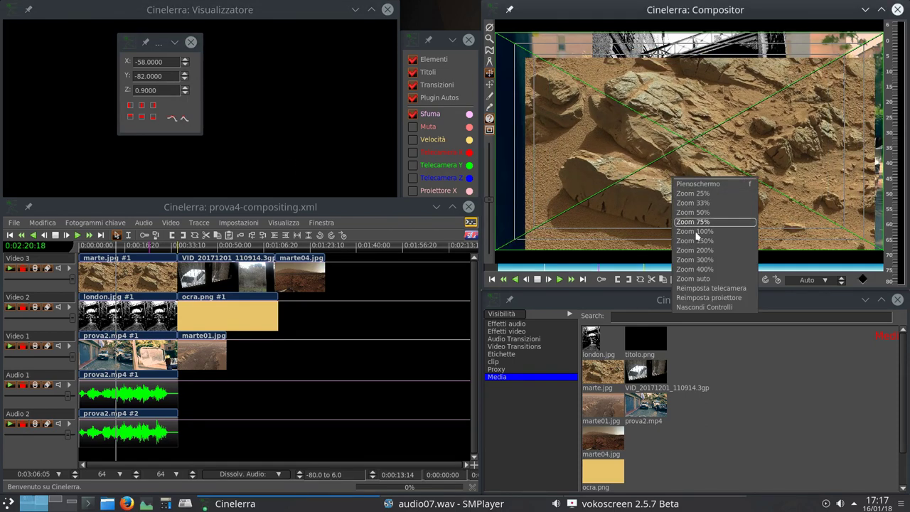
{"action": "left_click", "coordinate": [710, 287]}
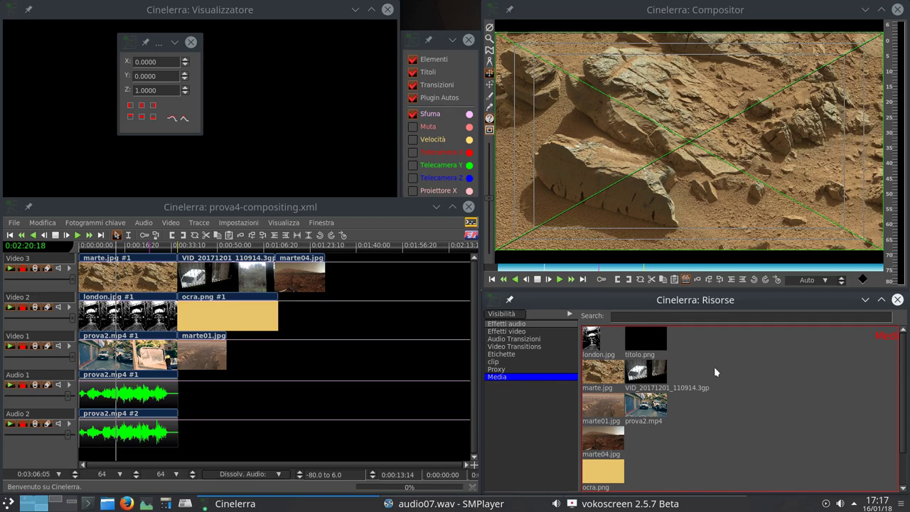
- Alternate between the projector and camera tools, then use the projector to place marte.jpg at about X 452, Y -262, Z 0.49
{"action": "left_click", "coordinate": [489, 84]}
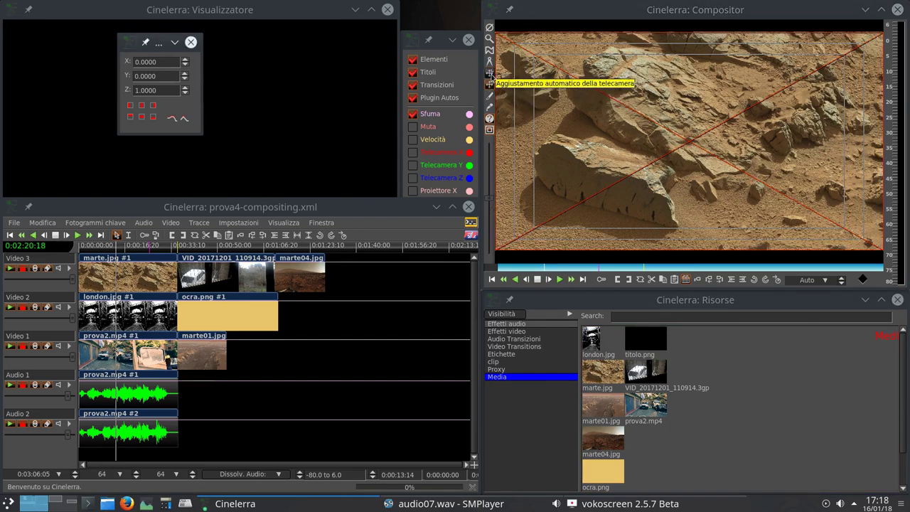
{"action": "left_click", "coordinate": [489, 74]}
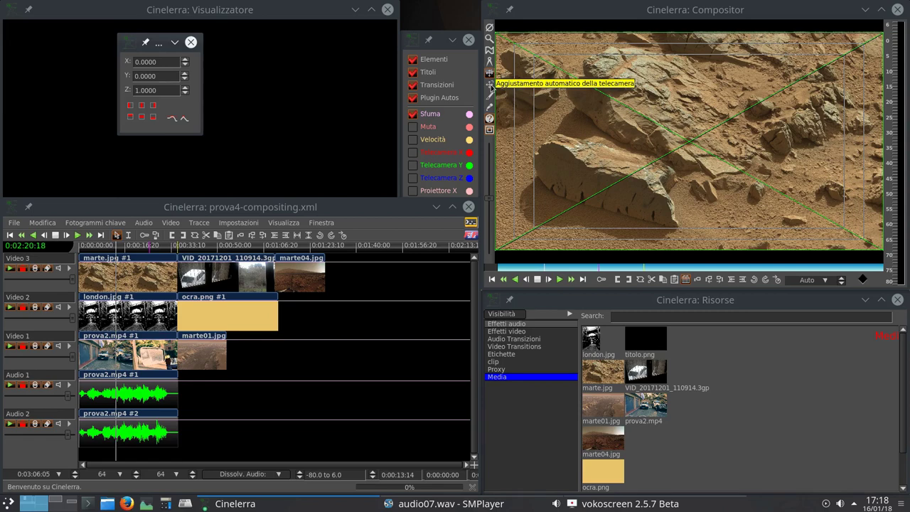
{"action": "left_click", "coordinate": [489, 84]}
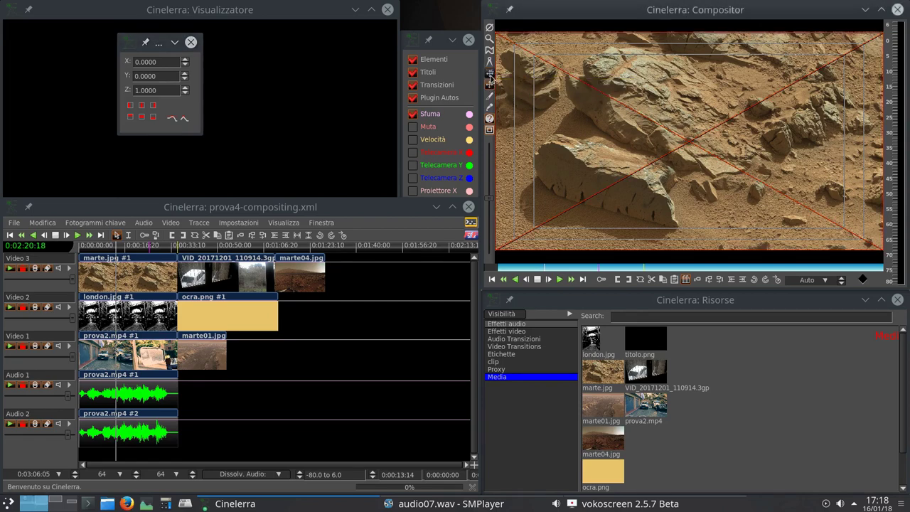
{"action": "left_click", "coordinate": [489, 73]}
{"action": "left_click", "coordinate": [489, 85]}
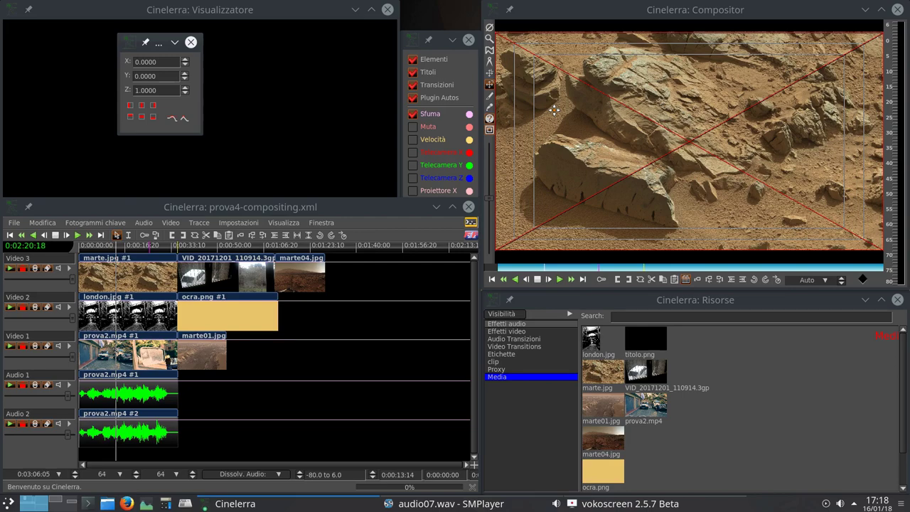
{"action": "mouse_move", "coordinate": [558, 108]}
{"action": "left_mouse_down"}
{"action": "mouse_move", "coordinate": [565, 116]}
{"action": "mouse_move", "coordinate": [548, 104]}
{"action": "mouse_move", "coordinate": [628, 138]}
{"action": "mouse_move", "coordinate": [665, 132]}
{"action": "mouse_move", "coordinate": [658, 89]}
{"action": "mouse_move", "coordinate": [653, 151]}
{"action": "mouse_move", "coordinate": [649, 102]}
{"action": "mouse_move", "coordinate": [635, 95]}
{"action": "mouse_move", "coordinate": [641, 106]}
{"action": "mouse_move", "coordinate": [665, 101]}
{"action": "mouse_move", "coordinate": [667, 112]}
{"action": "mouse_move", "coordinate": [707, 86]}
{"action": "left_mouse_up"}
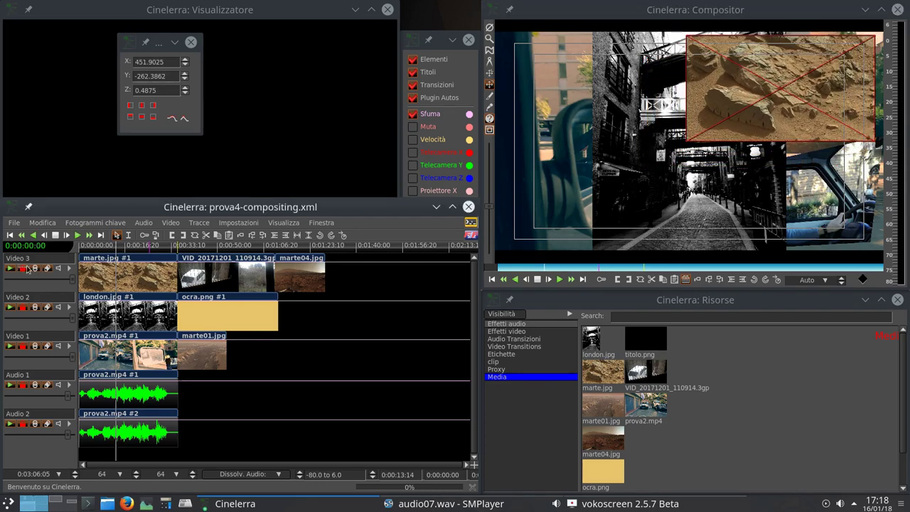
- Disarm Video 3 and disable its playback, then use the projector to place london.jpg at about X -597, Y -239, Z 0.54
{"action": "left_click", "coordinate": [22, 268]}
{"action": "left_click", "coordinate": [10, 268]}
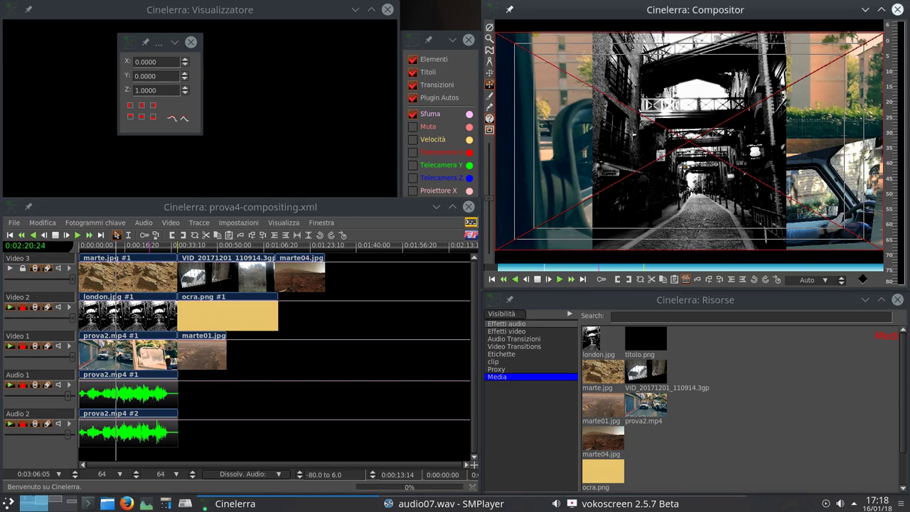
{"action": "left_click_drag", "start_coordinate": [678, 163], "coordinate": [553, 72]}
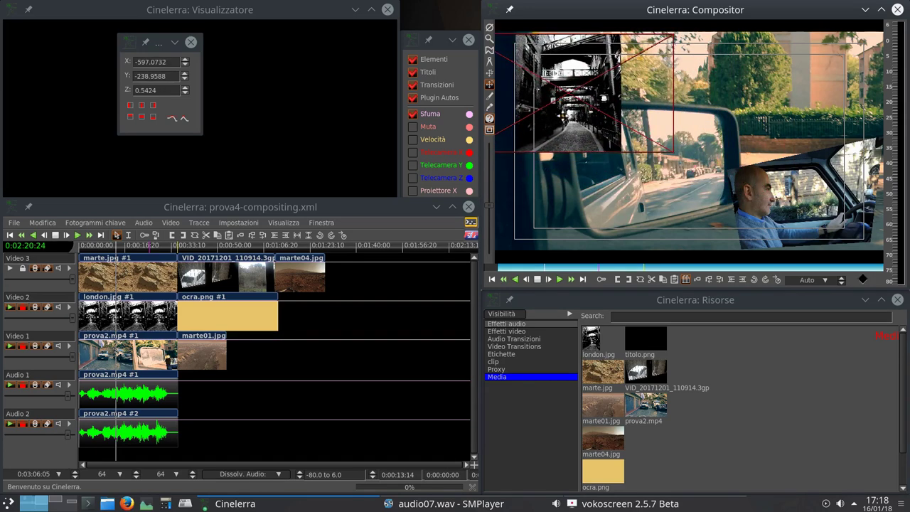
- Enable playback and arming of Video 3 again and reset the projector for marte.jpg
{"action": "left_click", "coordinate": [9, 269]}
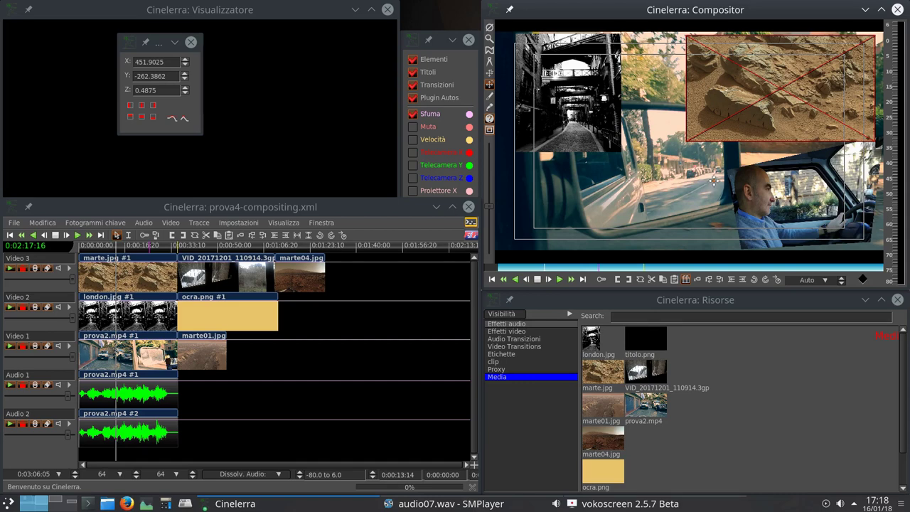
{"action": "right_click", "coordinate": [732, 105]}
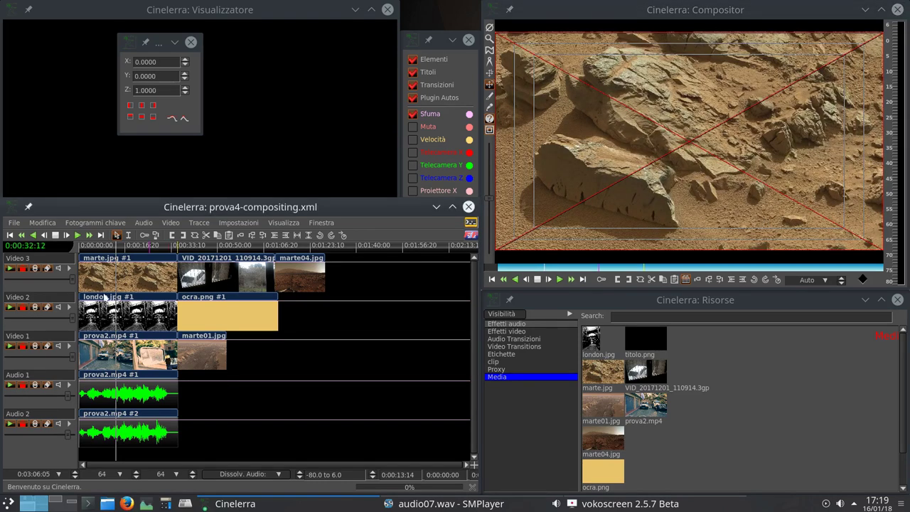
- Disable and disarm Video 3 to reset the projector for london.jpg, then enable and arm Video 3 again
{"action": "left_click", "coordinate": [10, 269]}
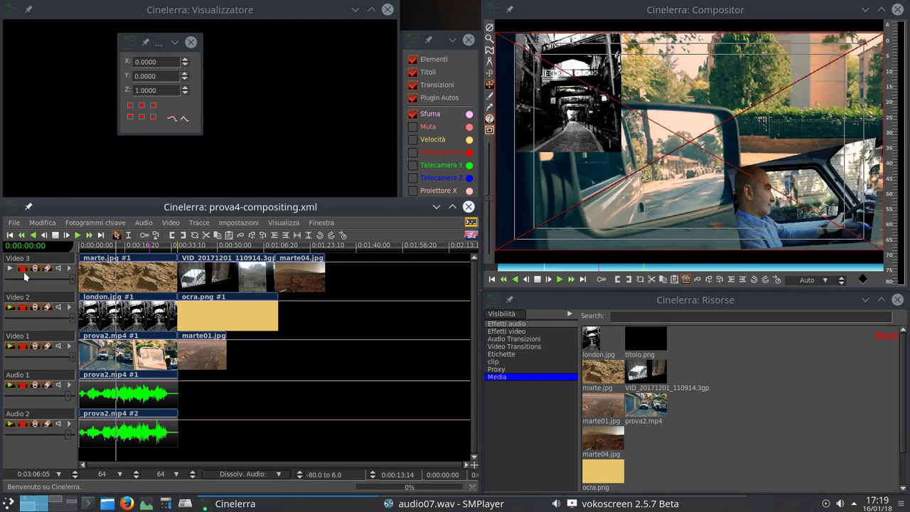
{"action": "left_click", "coordinate": [22, 269]}
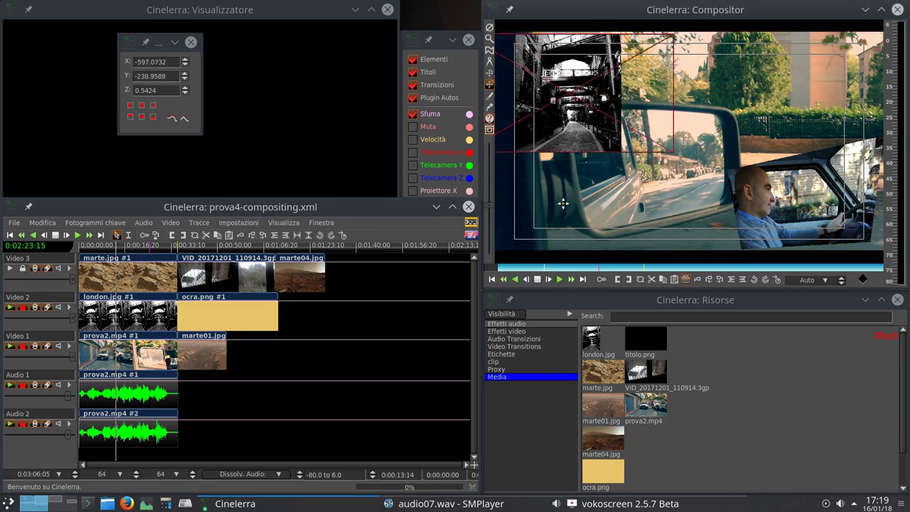
{"action": "right_click", "coordinate": [579, 111]}
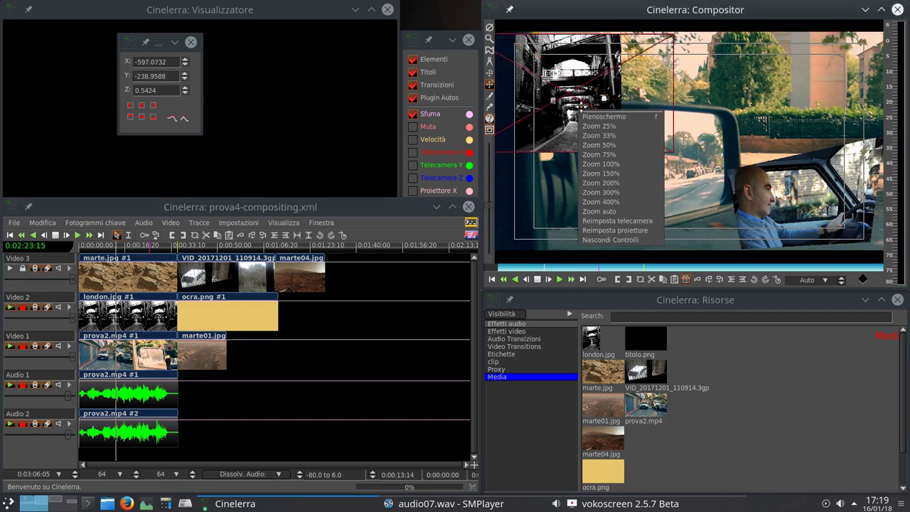
{"action": "left_click", "coordinate": [613, 229]}
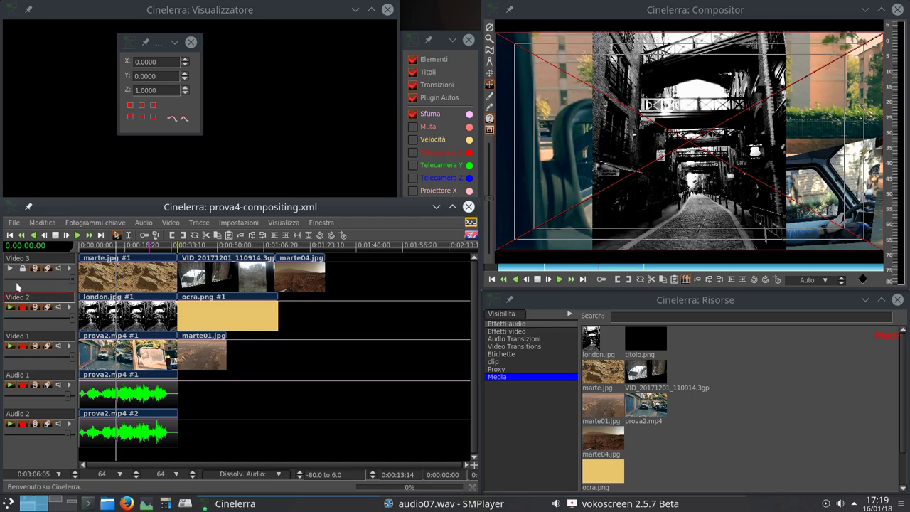
{"action": "left_click", "coordinate": [22, 268]}
{"action": "left_click", "coordinate": [9, 268]}
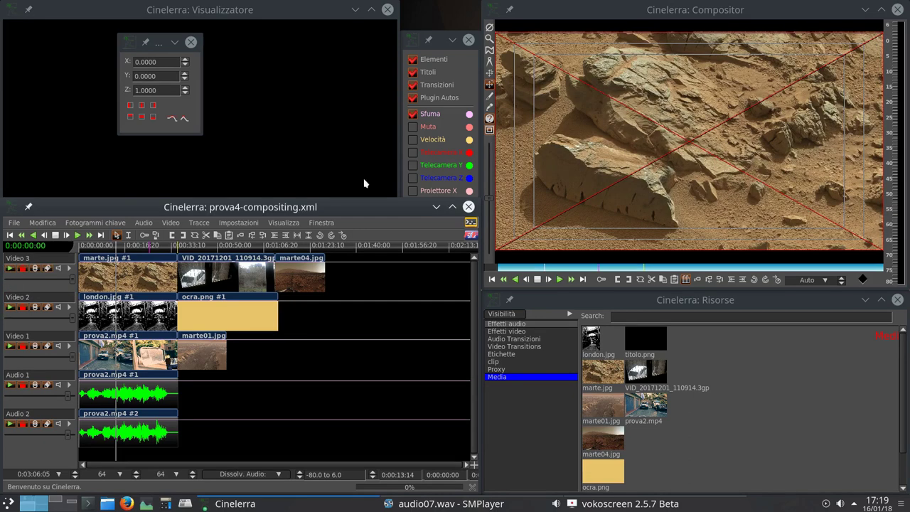
- Use the camera to reduce marte.jpg to Z about 0.40 and shift it to about X 222, Y 84
{"action": "left_click", "coordinate": [489, 73]}
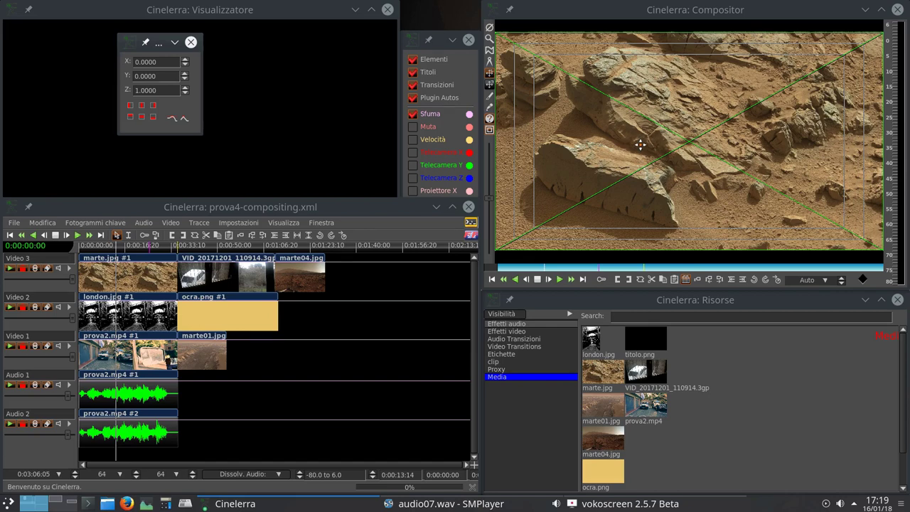
{"action": "left_click_drag", "start_coordinate": [639, 144], "coordinate": [624, 128]}
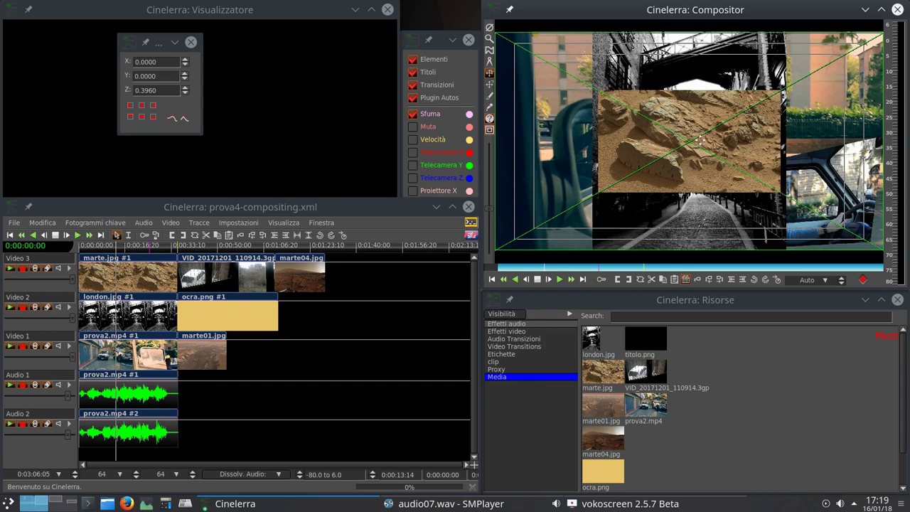
{"action": "left_click_drag", "start_coordinate": [693, 137], "coordinate": [741, 157]}
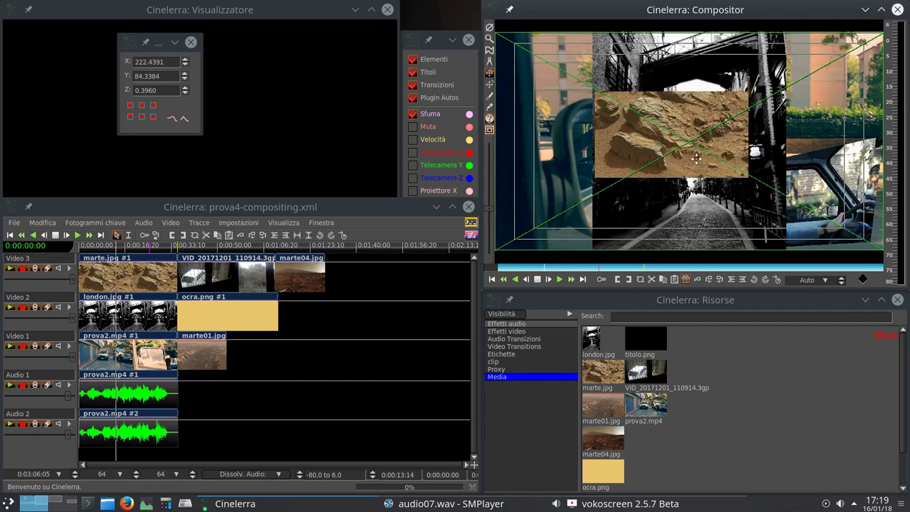
{"action": "right_click", "coordinate": [696, 158]}
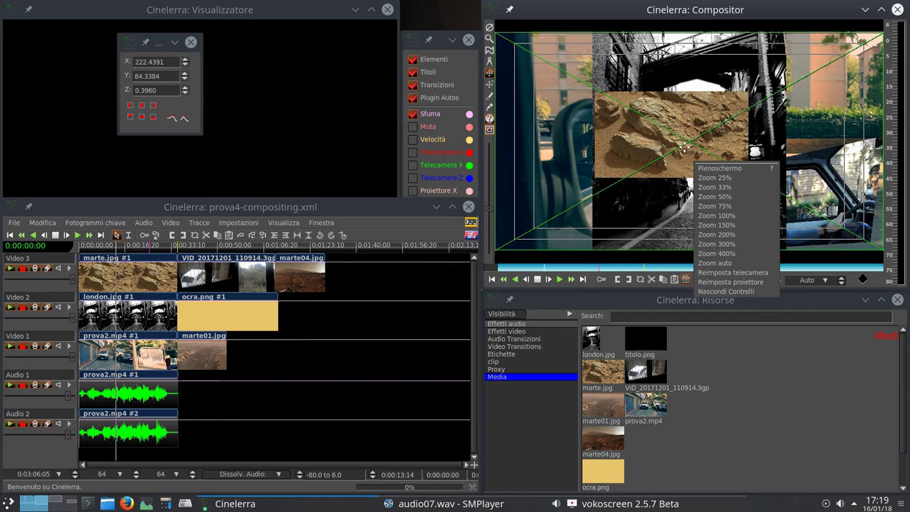
- Adjust the camera for marte.jpg to about X 42, Y -239, Z 1.04, then reset the camera
{"action": "mouse_move", "coordinate": [682, 145]}
{"action": "left_mouse_down"}
{"action": "mouse_move", "coordinate": [686, 135]}
{"action": "mouse_move", "coordinate": [696, 227]}
{"action": "mouse_move", "coordinate": [688, 185]}
{"action": "mouse_move", "coordinate": [571, 144]}
{"action": "mouse_move", "coordinate": [576, 197]}
{"action": "mouse_move", "coordinate": [565, 201]}
{"action": "mouse_move", "coordinate": [592, 218]}
{"action": "mouse_move", "coordinate": [611, 215]}
{"action": "mouse_move", "coordinate": [599, 215]}
{"action": "mouse_move", "coordinate": [593, 229]}
{"action": "mouse_move", "coordinate": [564, 203]}
{"action": "mouse_move", "coordinate": [589, 150]}
{"action": "mouse_move", "coordinate": [658, 121]}
{"action": "mouse_move", "coordinate": [646, 51]}
{"action": "mouse_move", "coordinate": [652, 141]}
{"action": "left_mouse_up"}
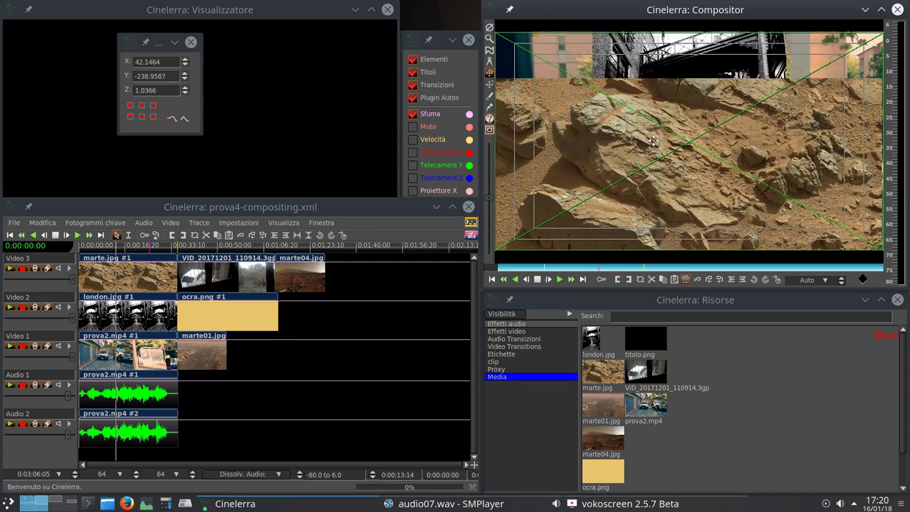
{"action": "right_click", "coordinate": [653, 140]}
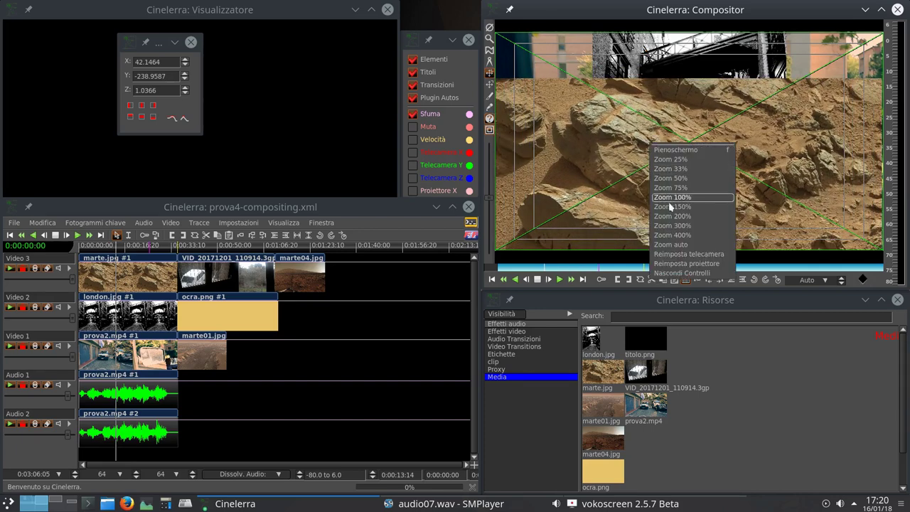
{"action": "left_click", "coordinate": [689, 254]}
{"action": "left_click", "coordinate": [757, 381]}
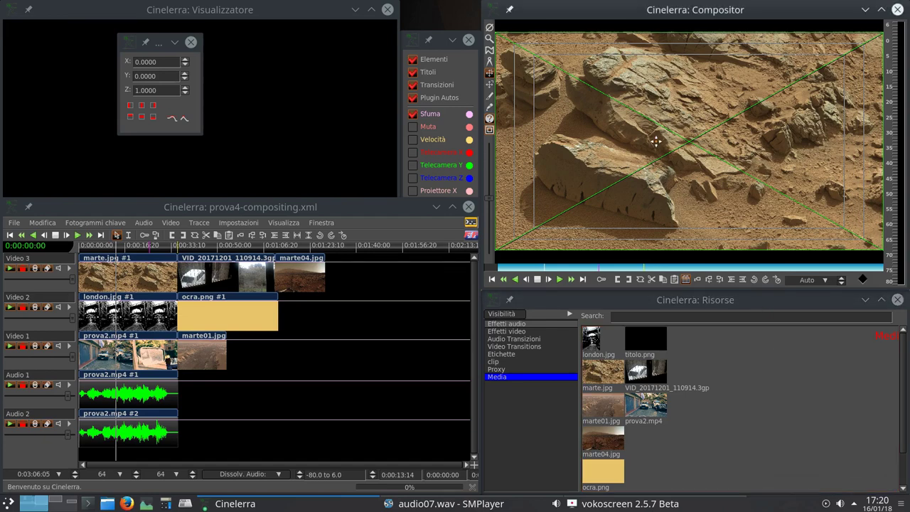
- Shift the camera on marte.jpg to about X 323, Y -80 without changing its zoom, then reset the camera
{"action": "mouse_move", "coordinate": [655, 141]}
{"action": "left_mouse_down"}
{"action": "mouse_move", "coordinate": [781, 149]}
{"action": "mouse_move", "coordinate": [821, 158]}
{"action": "mouse_move", "coordinate": [826, 178]}
{"action": "mouse_move", "coordinate": [813, 129]}
{"action": "mouse_move", "coordinate": [801, 122]}
{"action": "mouse_move", "coordinate": [722, 125]}
{"action": "left_mouse_up"}
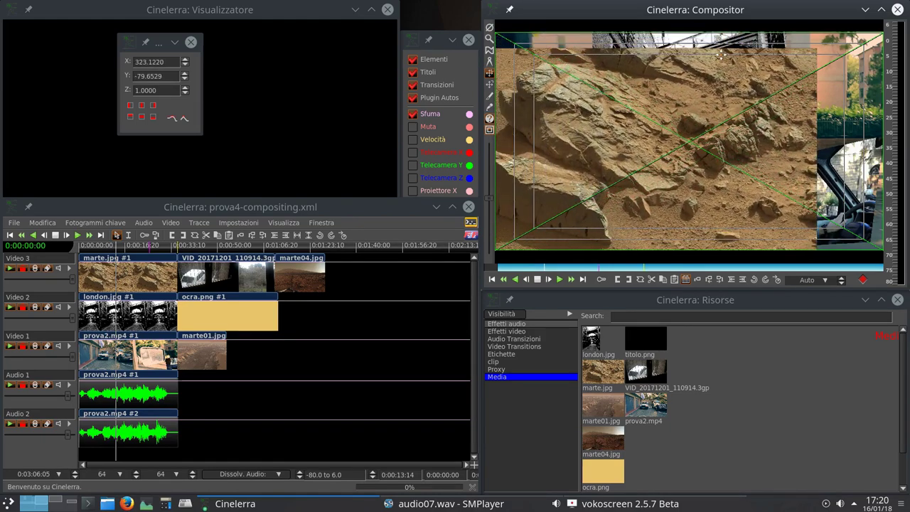
{"action": "right_click", "coordinate": [661, 176]}
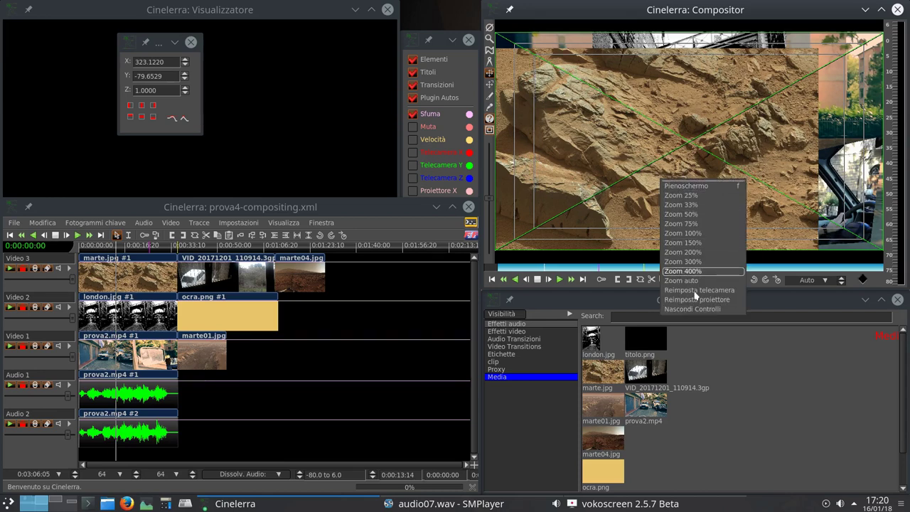
{"action": "left_click", "coordinate": [696, 290]}
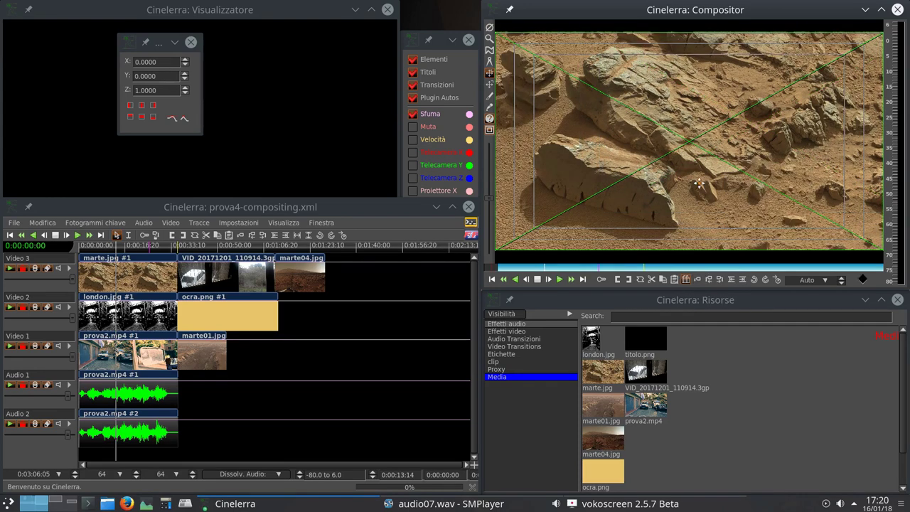
- Zoom the camera in on marte.jpg to Z about 1.38, then reset the camera
{"action": "mouse_move", "coordinate": [716, 180]}
{"action": "left_mouse_down"}
{"action": "mouse_move", "coordinate": [712, 158]}
{"action": "mouse_move", "coordinate": [699, 248]}
{"action": "mouse_move", "coordinate": [701, 186]}
{"action": "left_mouse_up"}
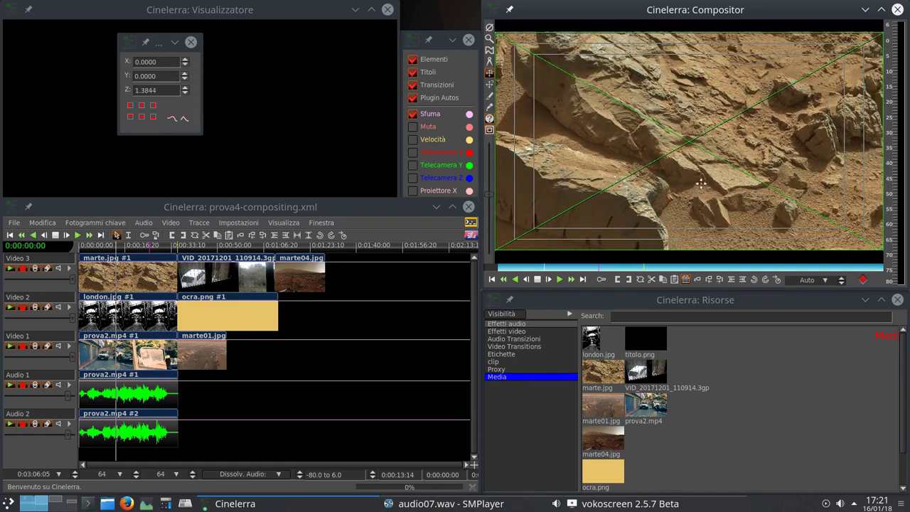
{"action": "right_click", "coordinate": [703, 165]}
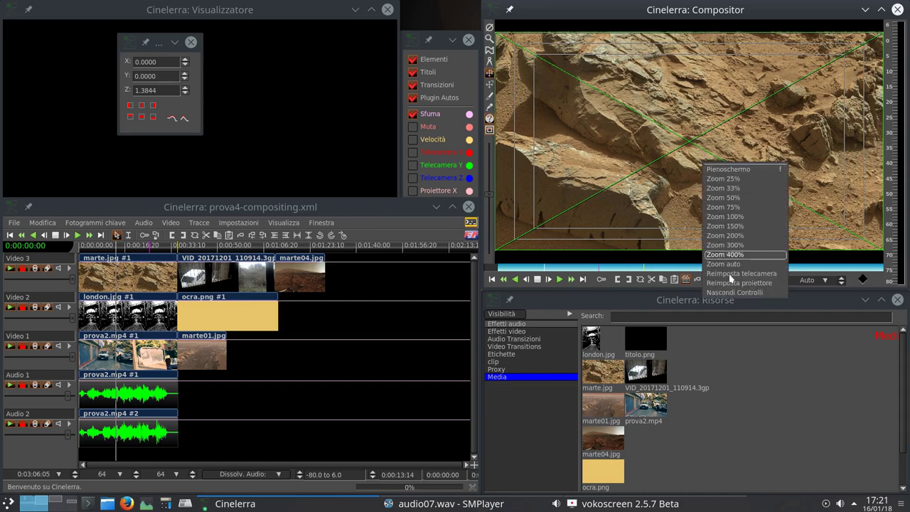
{"action": "left_click", "coordinate": [727, 273]}
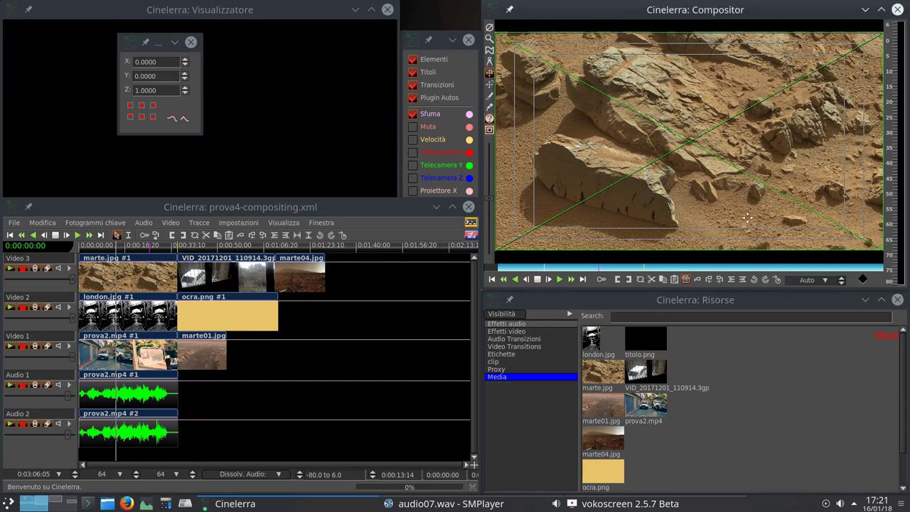
- Zoom the camera out to Z about 0.58 for marte.jpg and move it to about X 410, Y -394
{"action": "left_click_drag", "start_coordinate": [738, 208], "coordinate": [729, 204]}
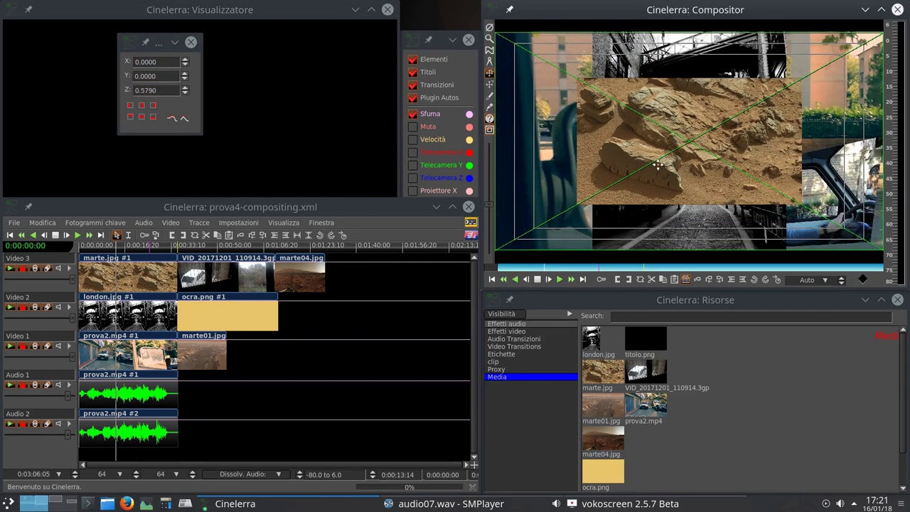
{"action": "left_click_drag", "start_coordinate": [691, 156], "coordinate": [772, 170]}
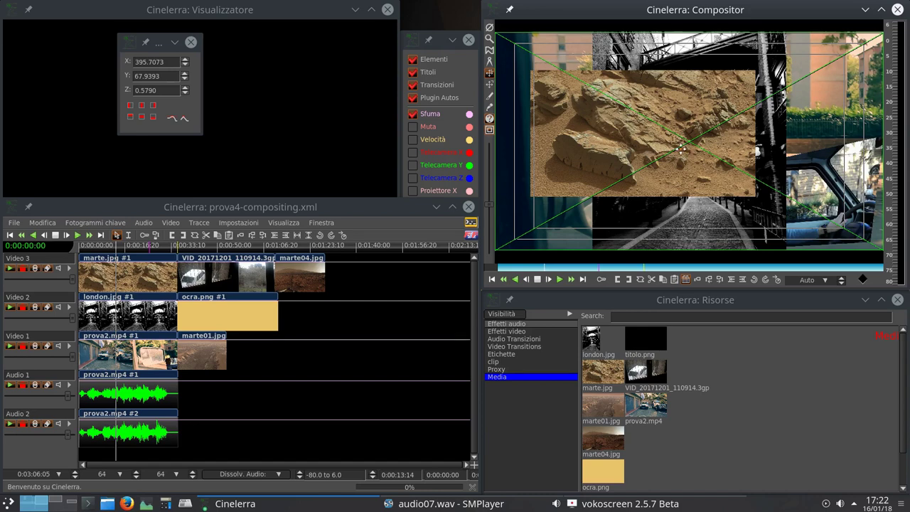
{"action": "left_click_drag", "start_coordinate": [662, 151], "coordinate": [507, 69]}
{"action": "left_click_drag", "start_coordinate": [654, 188], "coordinate": [579, 146]}
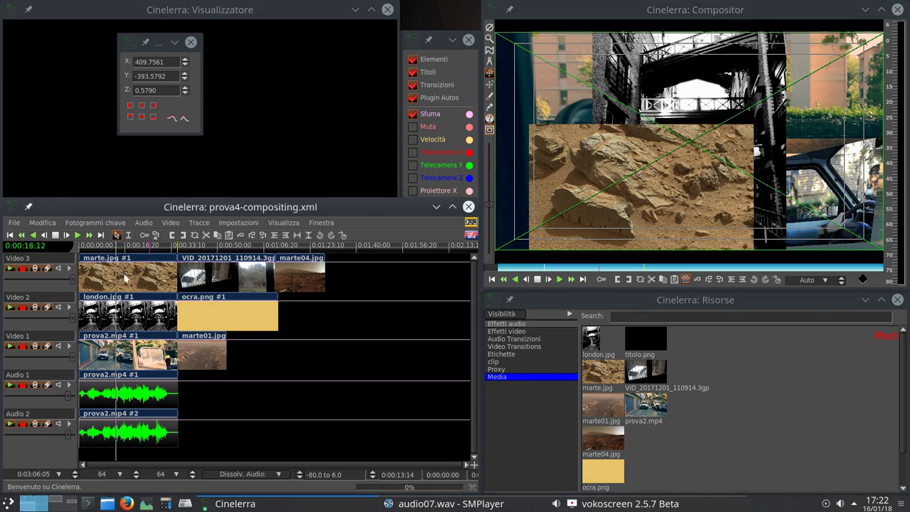
- Disable and disarm Video 3, Video 1 and Video 2 in turn, then re-enable and arm them from Video 1 up to Video 3
{"action": "left_click", "coordinate": [10, 268]}
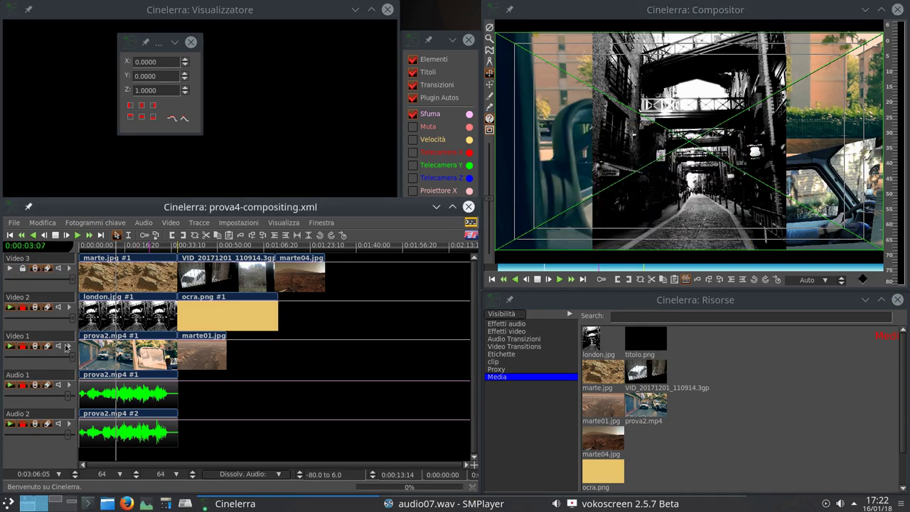
{"action": "left_click", "coordinate": [10, 346]}
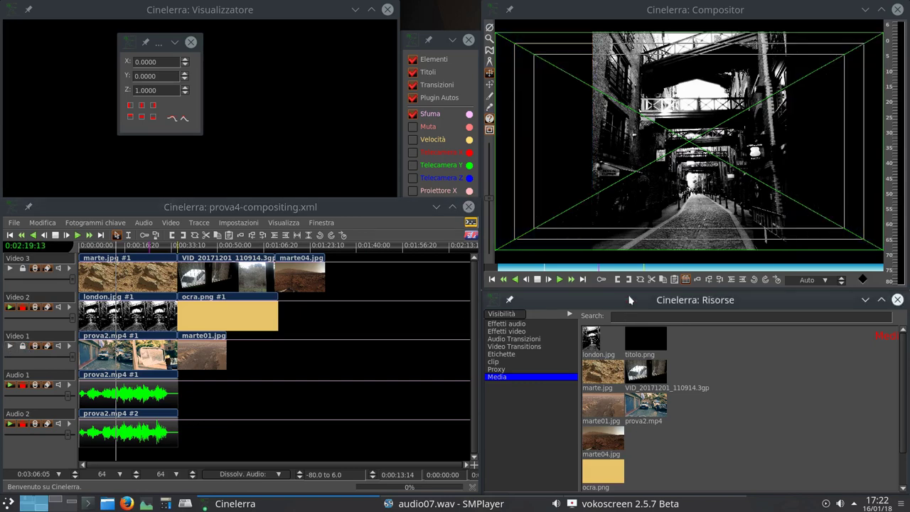
{"action": "left_click", "coordinate": [23, 309]}
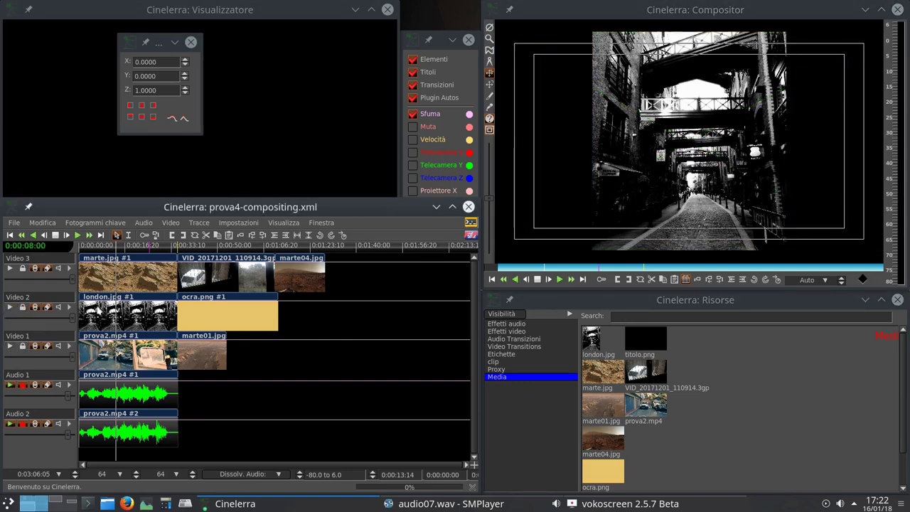
{"action": "left_click", "coordinate": [10, 347]}
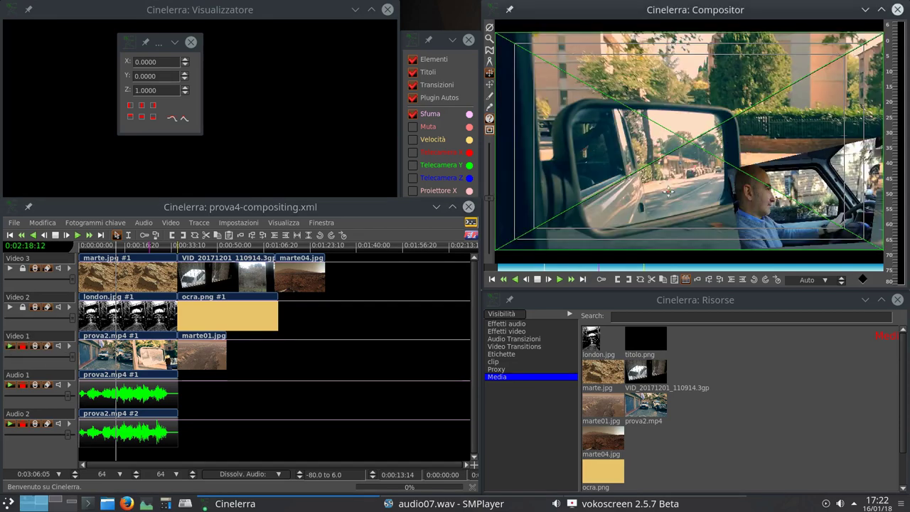
{"action": "left_click", "coordinate": [10, 308]}
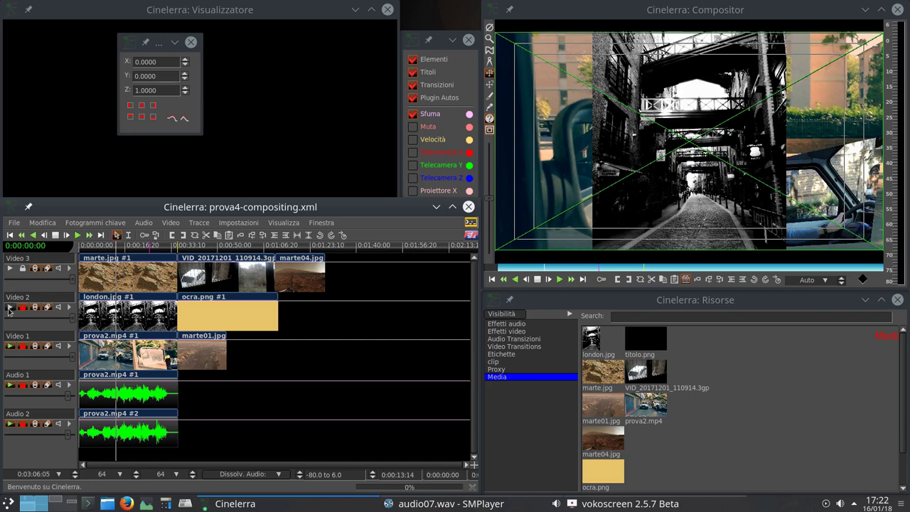
{"action": "left_click", "coordinate": [10, 268]}
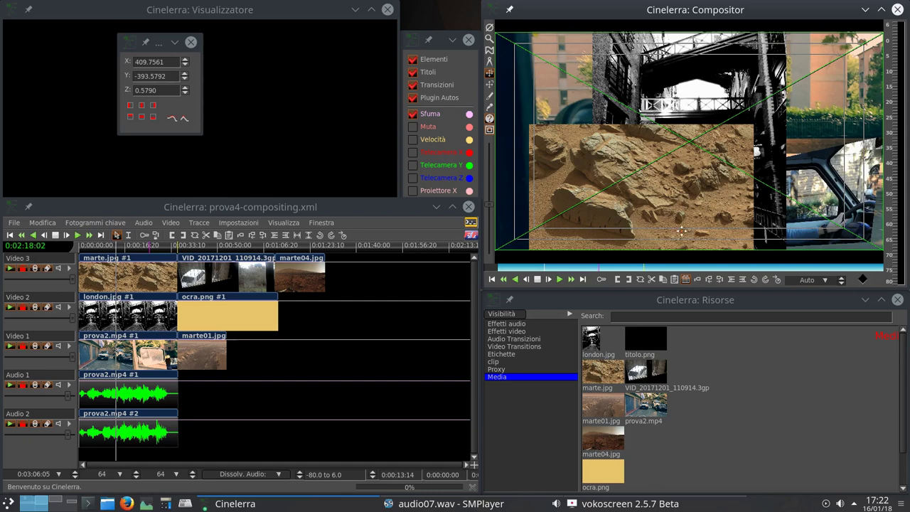
- Move the camera on marte.jpg to about X 66, Y -66, then reset the camera
{"action": "left_click_drag", "start_coordinate": [675, 217], "coordinate": [630, 278]}
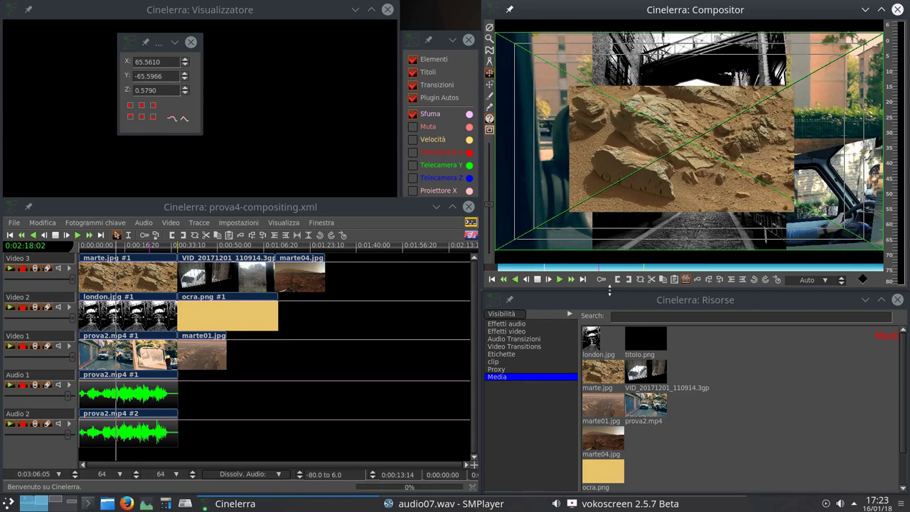
{"action": "right_click", "coordinate": [680, 166]}
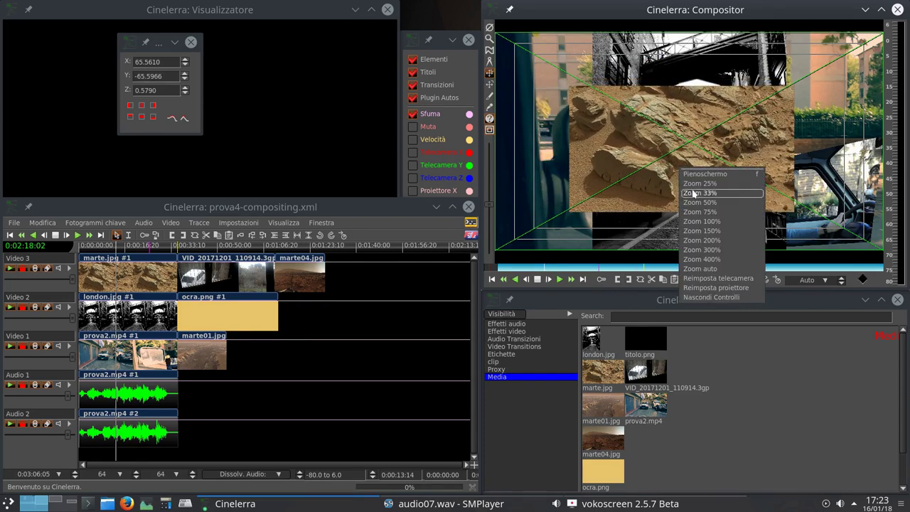
{"action": "left_click", "coordinate": [744, 284]}
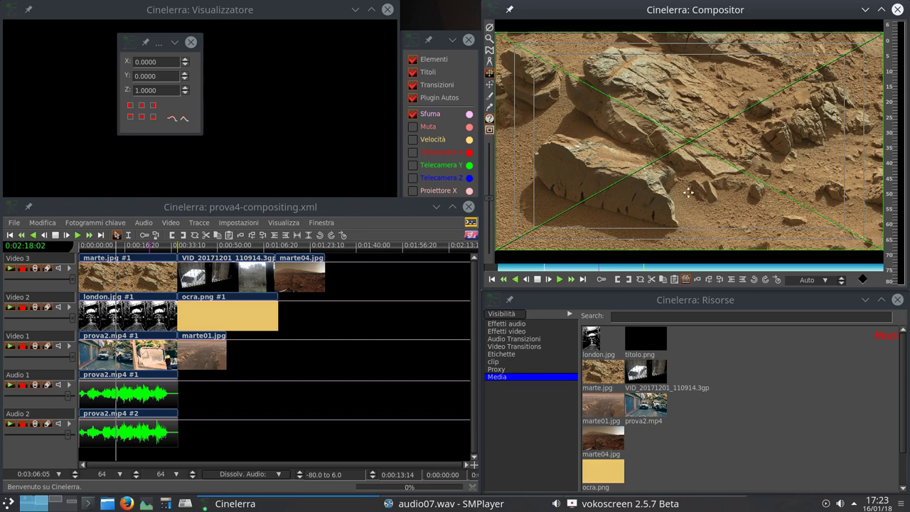
- Hide and show the camera's coordinate window repeatedly, leaving it visible
{"action": "left_click", "coordinate": [489, 118]}
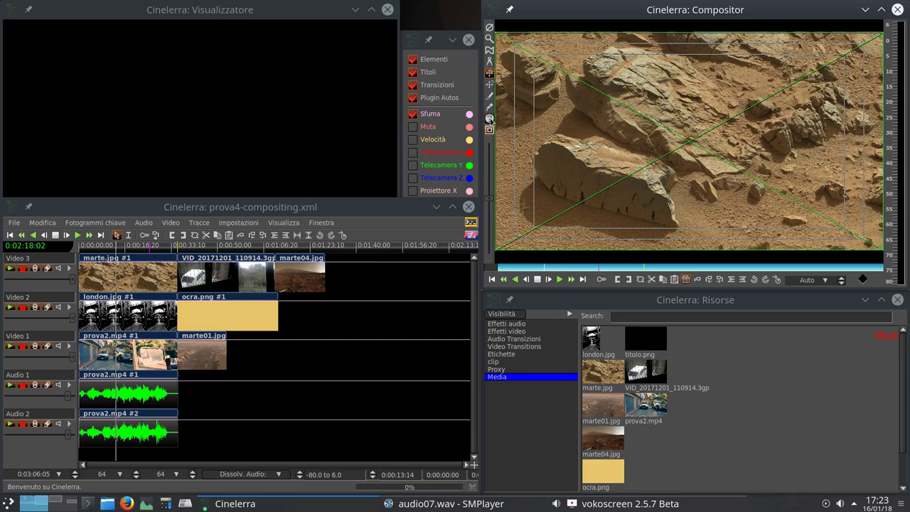
{"action": "left_click", "coordinate": [489, 119]}
{"action": "left_click", "coordinate": [489, 118]}
{"action": "left_click", "coordinate": [489, 118]}
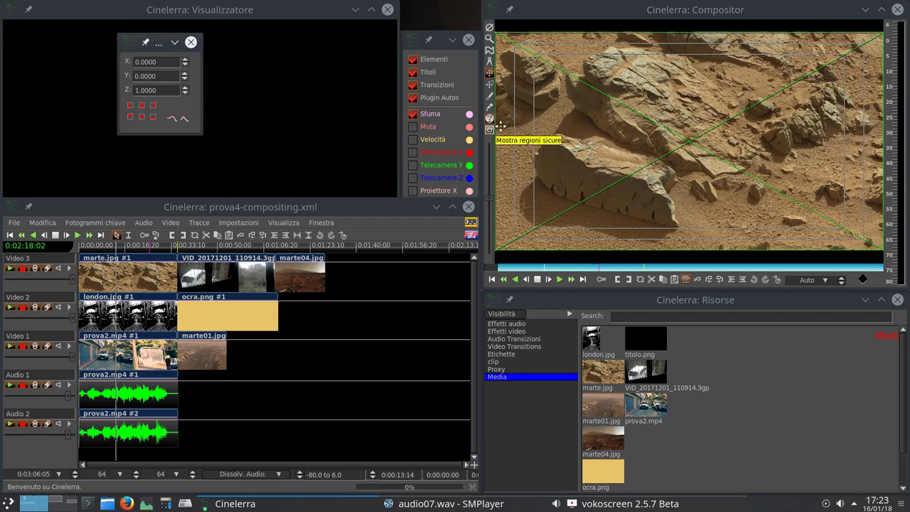
- Switch to the projector and back to the camera, then try a camera X of 199 and return X to 0
{"action": "left_click", "coordinate": [490, 84]}
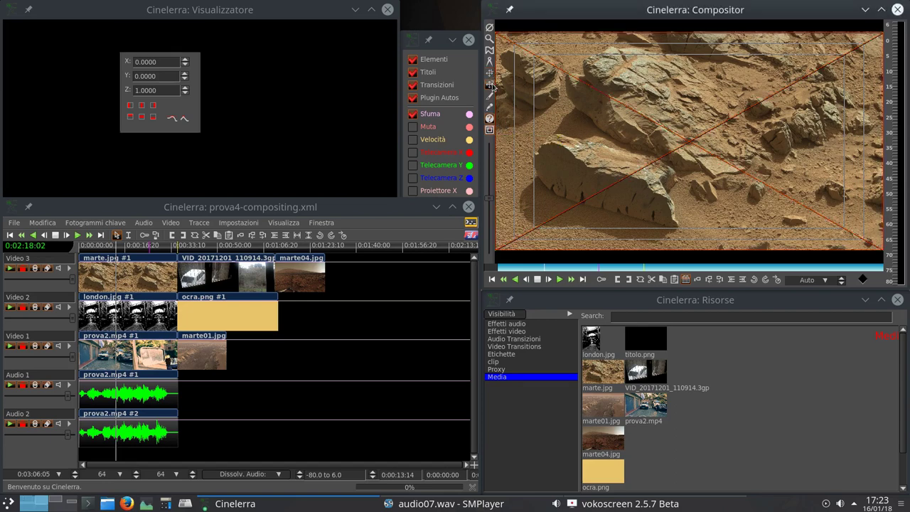
{"action": "left_click", "coordinate": [489, 73]}
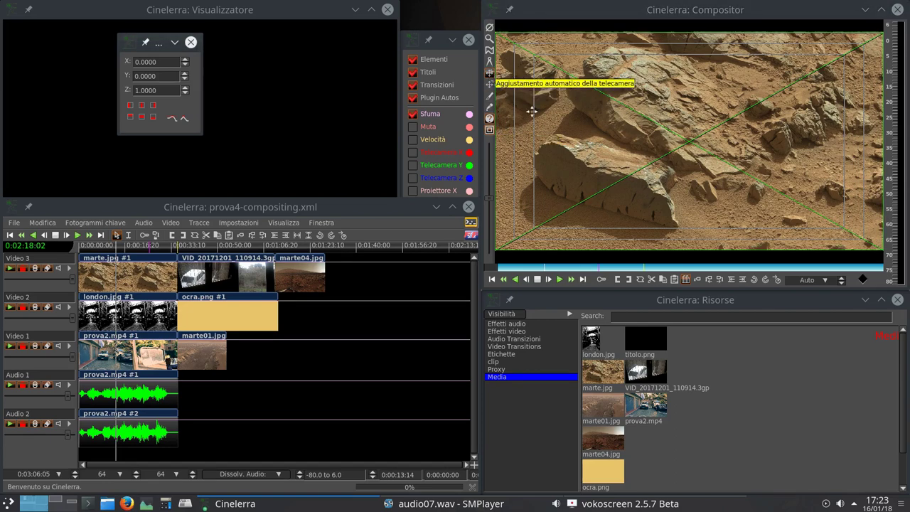
{"action": "left_click", "coordinate": [169, 62]}
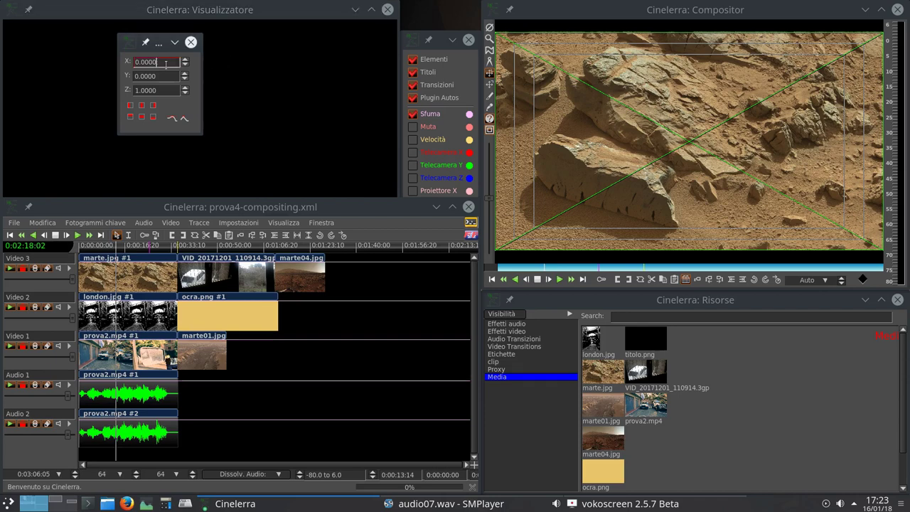
{"action": "left_click_drag", "start_coordinate": [169, 62], "coordinate": [128, 63]}
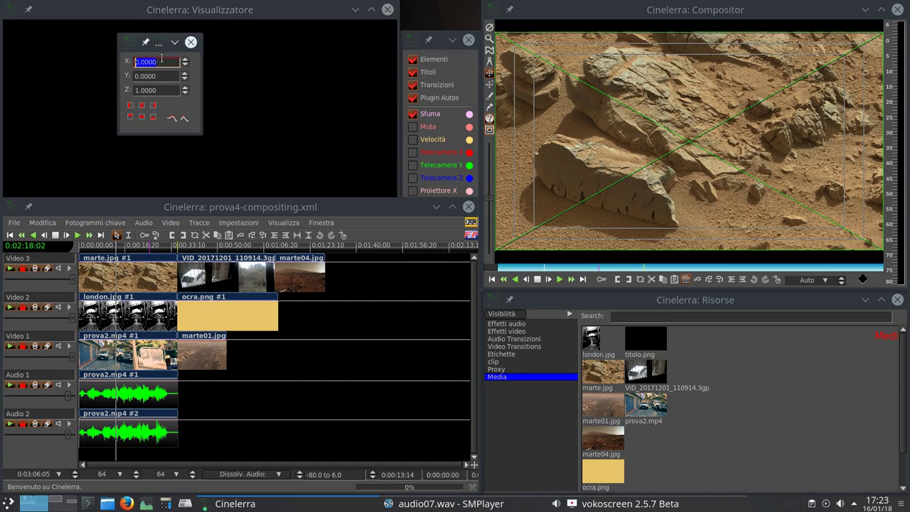
{"action": "type", "text": "199"}
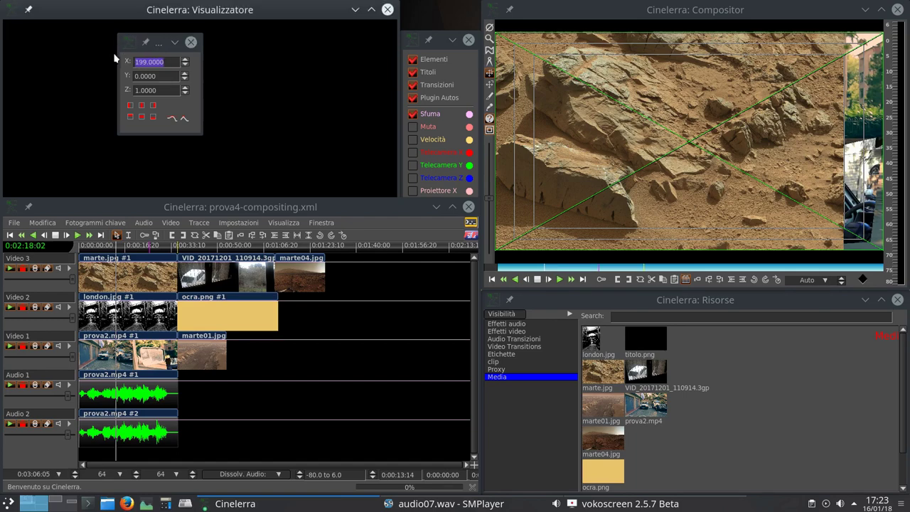
{"action": "type", "text": "0"}
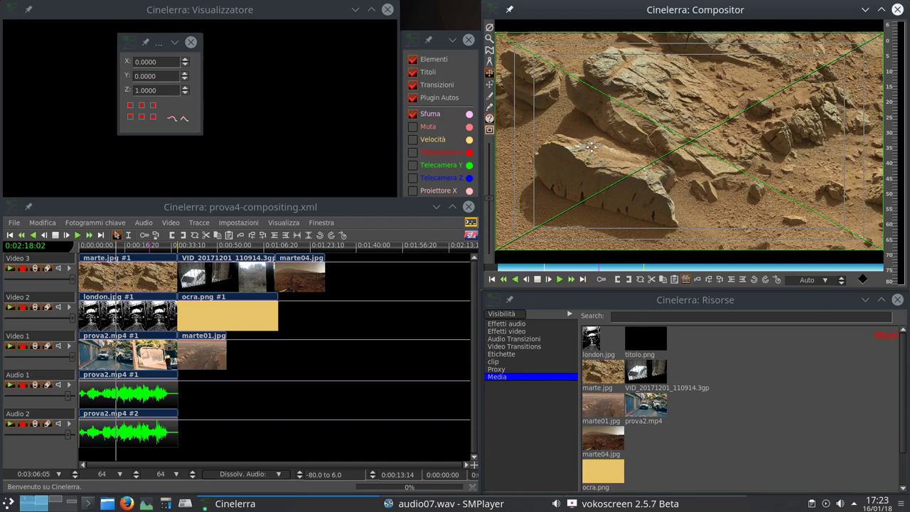
- Zoom the camera out to Z 0.3777 for marte.jpg and align the image to the frame's upper-right corner
{"action": "mouse_move", "coordinate": [590, 146]}
{"action": "left_mouse_down"}
{"action": "mouse_move", "coordinate": [636, 162]}
{"action": "mouse_move", "coordinate": [565, 132]}
{"action": "left_mouse_up"}
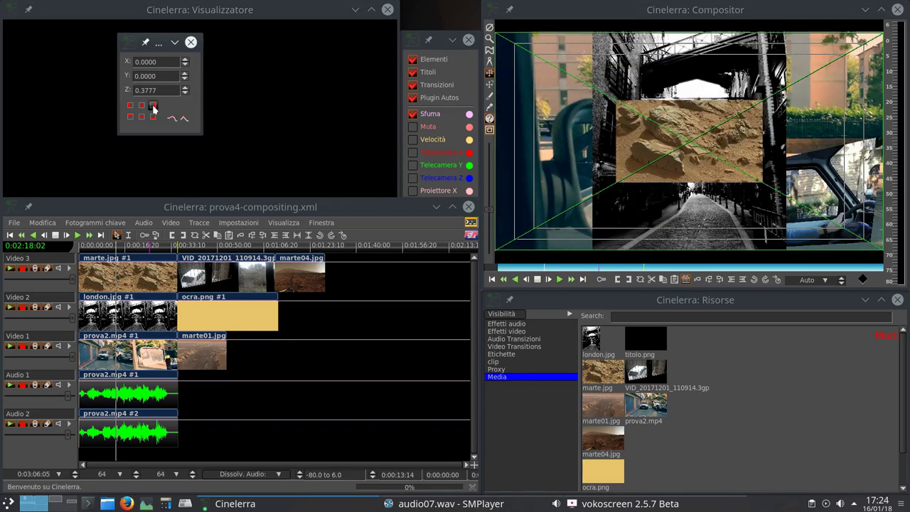
{"action": "left_click", "coordinate": [130, 116]}
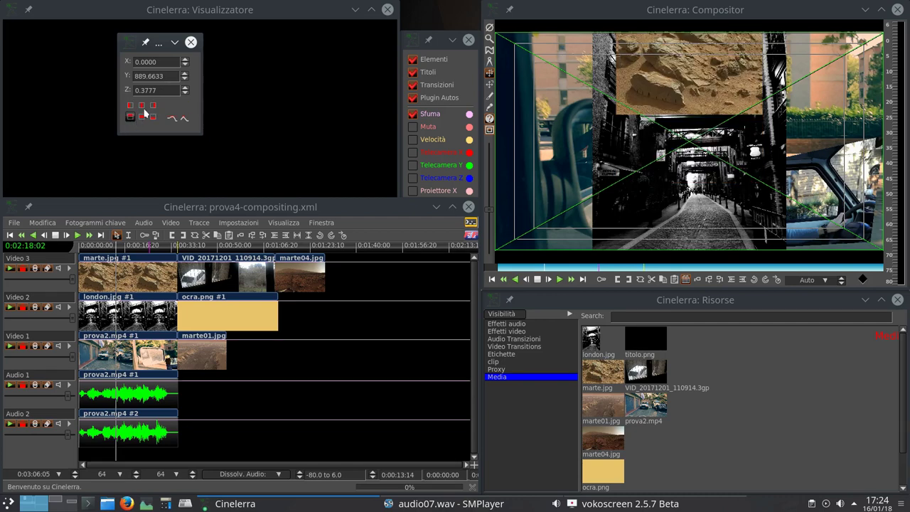
{"action": "left_click", "coordinate": [152, 106]}
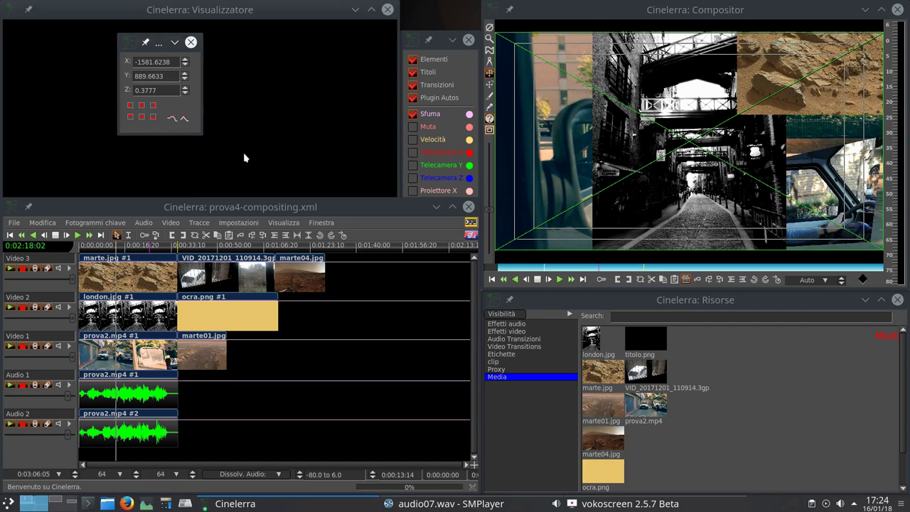
- Show the Telecamera X, Telecamera Y and Telecamera Z curves on the timeline tracks
{"action": "left_click", "coordinate": [412, 155]}
{"action": "left_click", "coordinate": [413, 165]}
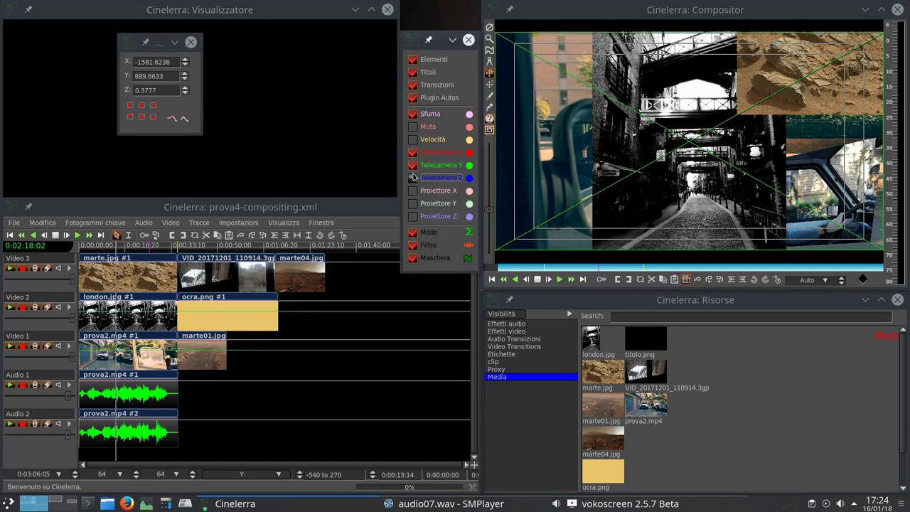
{"action": "left_click", "coordinate": [413, 179]}
- Raise Video 2's camera Y and X curves at points after ocra.png, and lower the tracks' fade curve before restoring it to 100
{"action": "left_click", "coordinate": [307, 314]}
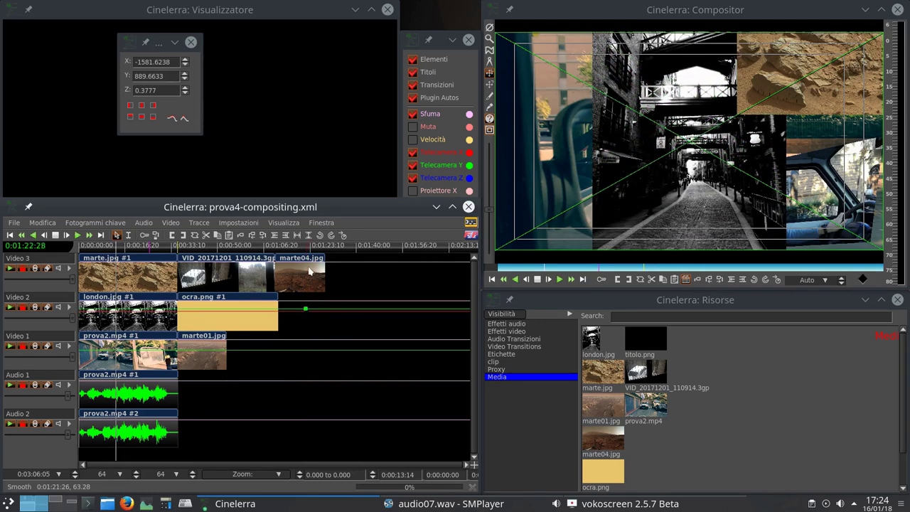
{"action": "left_click", "coordinate": [307, 278]}
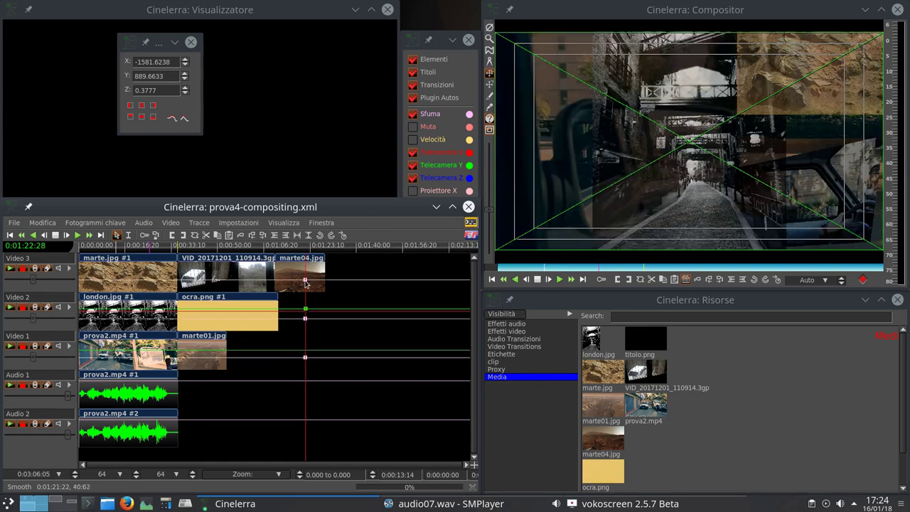
{"action": "left_click_drag", "start_coordinate": [306, 277], "coordinate": [309, 263]}
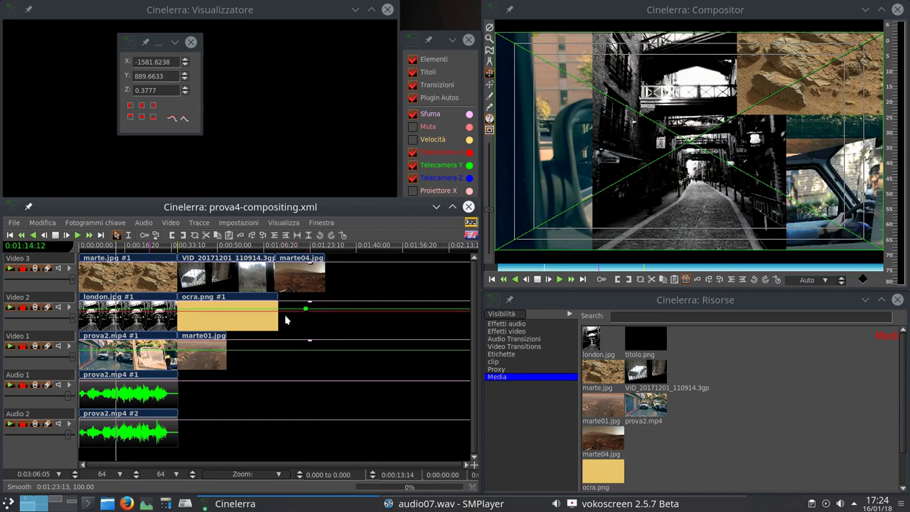
{"action": "left_click", "coordinate": [284, 316]}
{"action": "left_click_drag", "start_coordinate": [284, 321], "coordinate": [281, 310]}
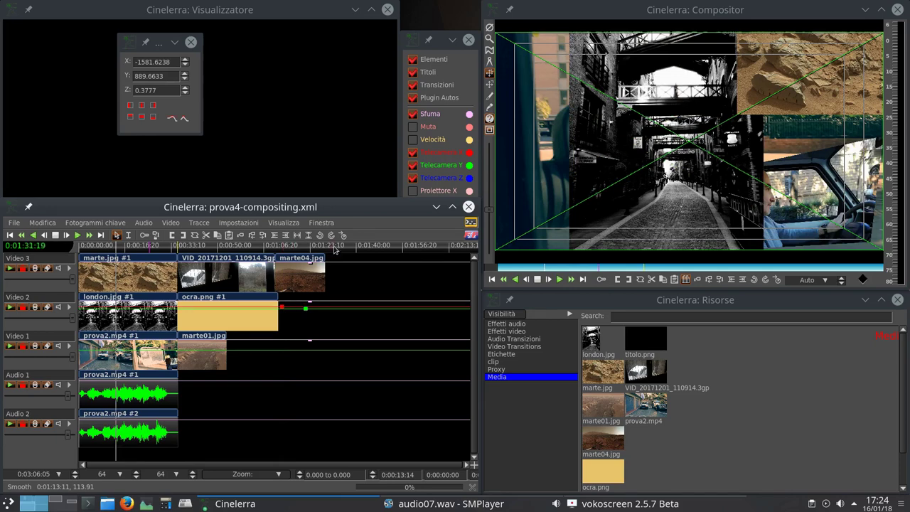